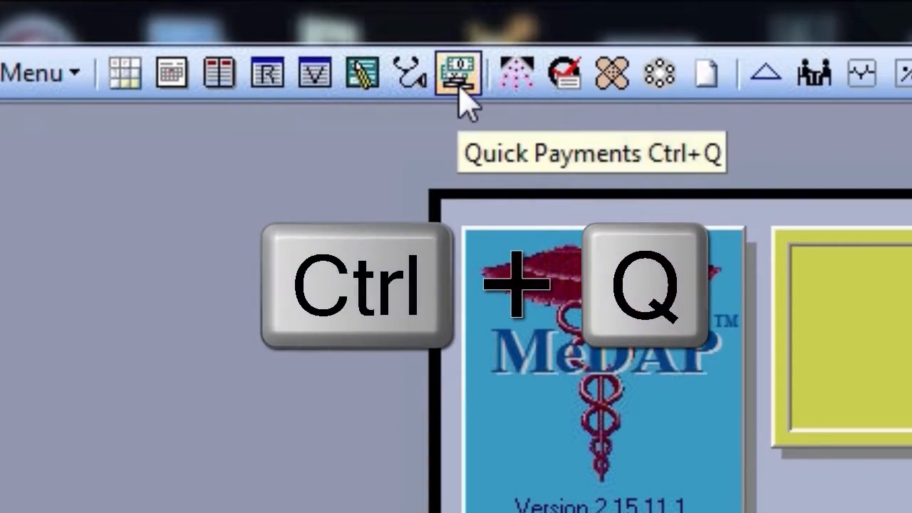
Open the Quick Payment's List of 575 patient payment records with Ctrl+Q.
key(ctrl+q)
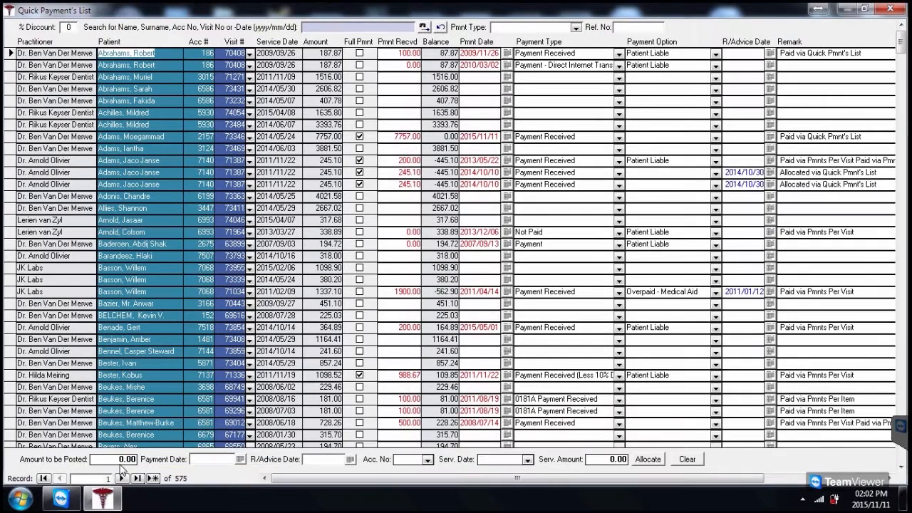
Replace the Amount to be Posted with 2 530.90.
click(119, 460)
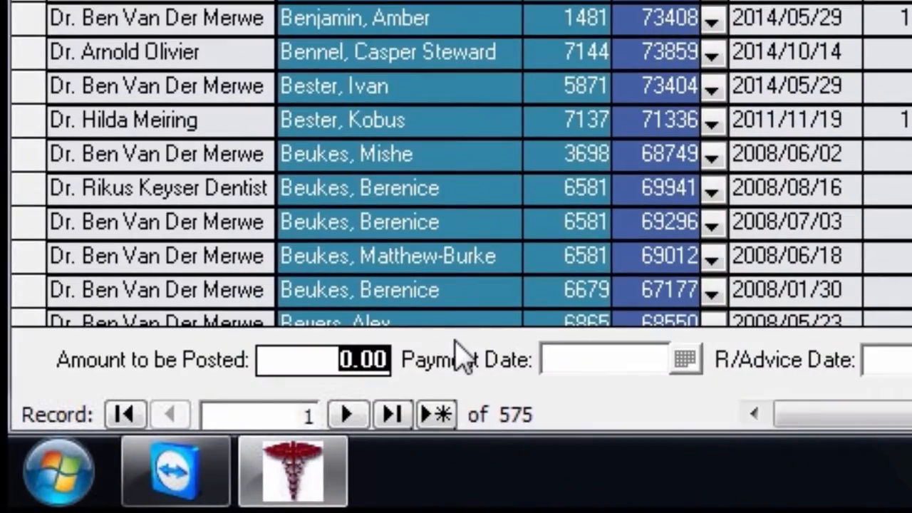
text(2 530.90)
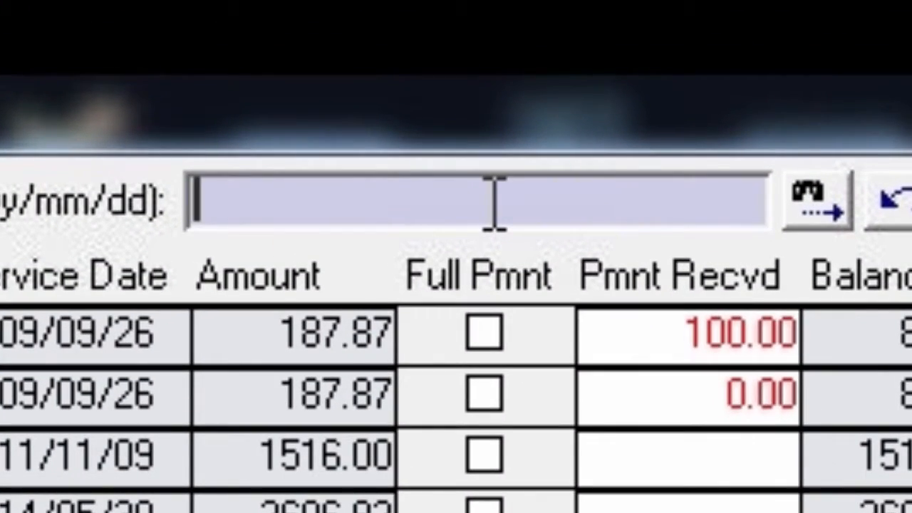
Filter to the patient's visits; pay 2015/08/12 in full as Payment - Med. Aid, R/Advice 2015/11/10.
text(de )
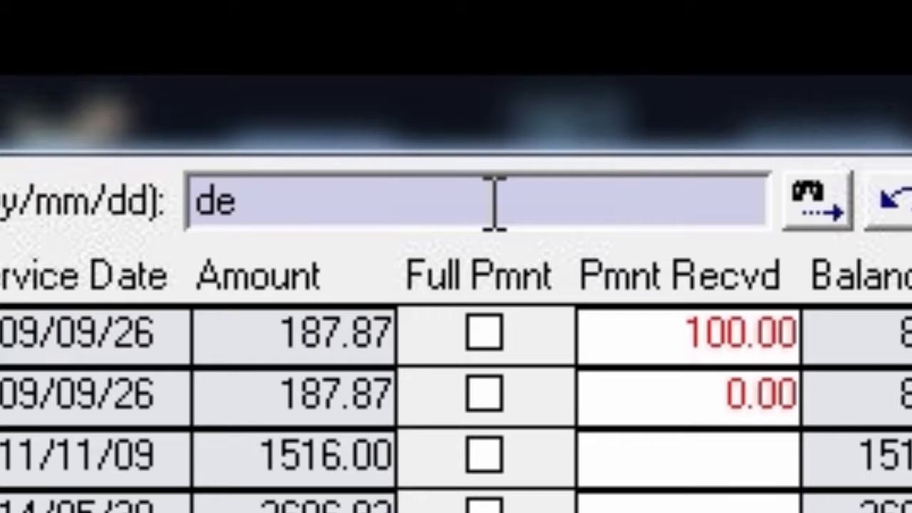
text(wet)
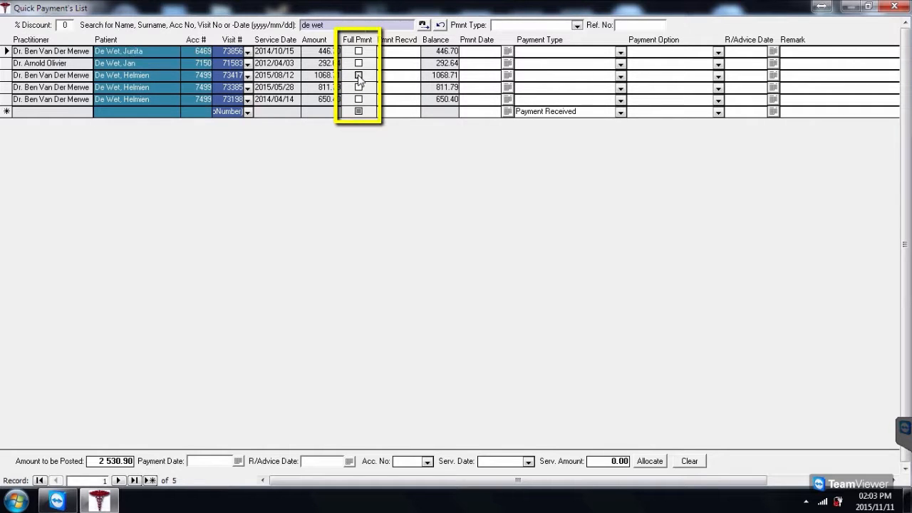
click(358, 75)
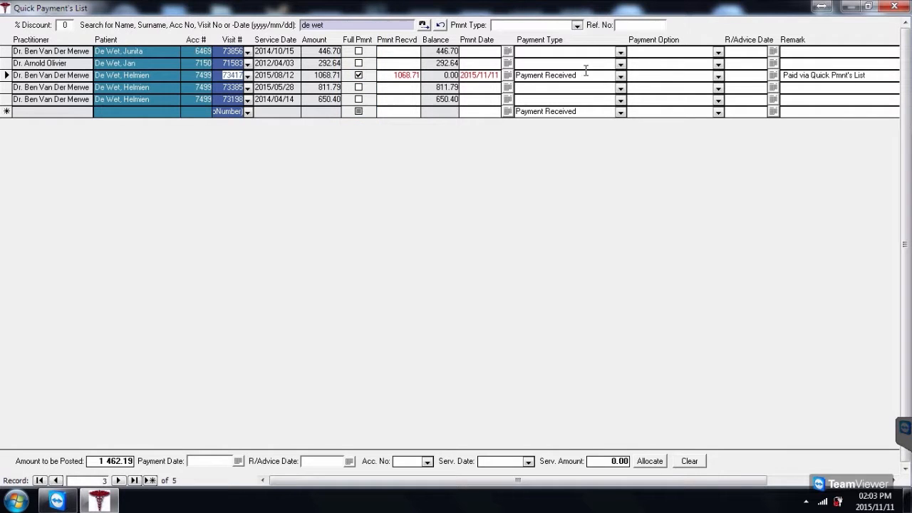
click(620, 76)
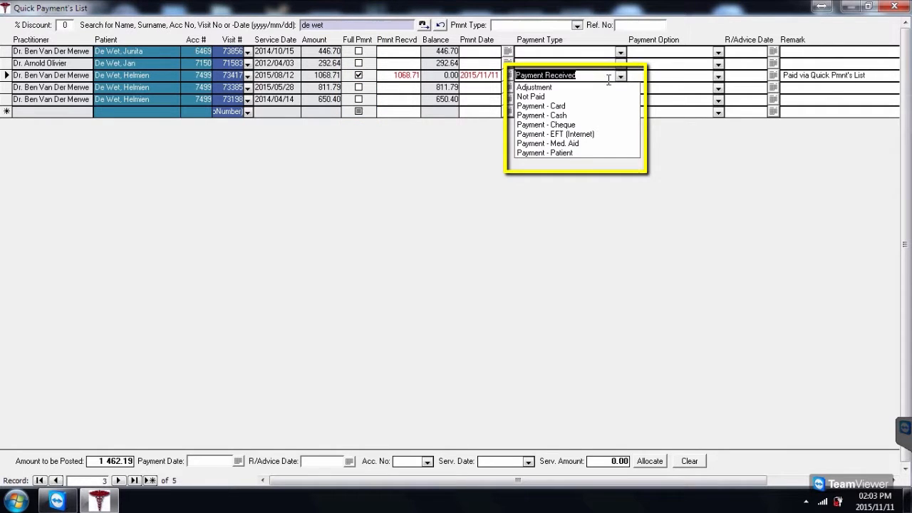
click(586, 144)
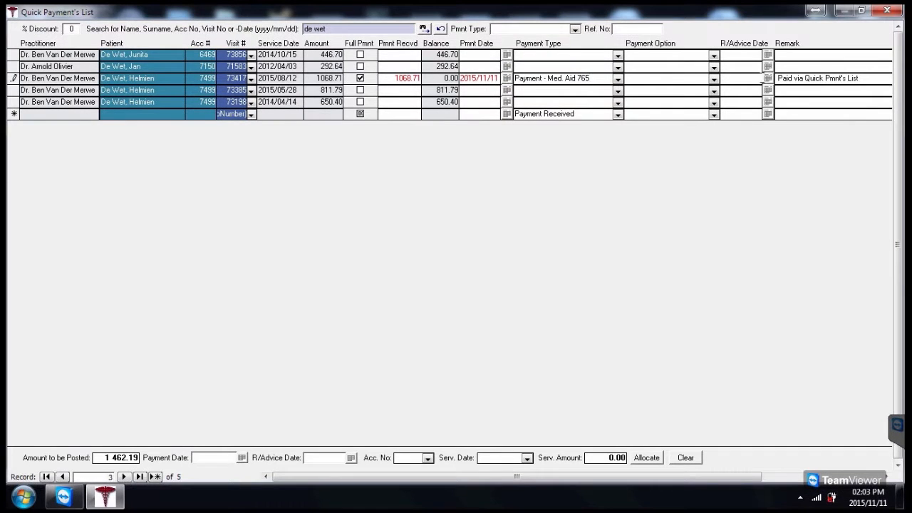
click(768, 79)
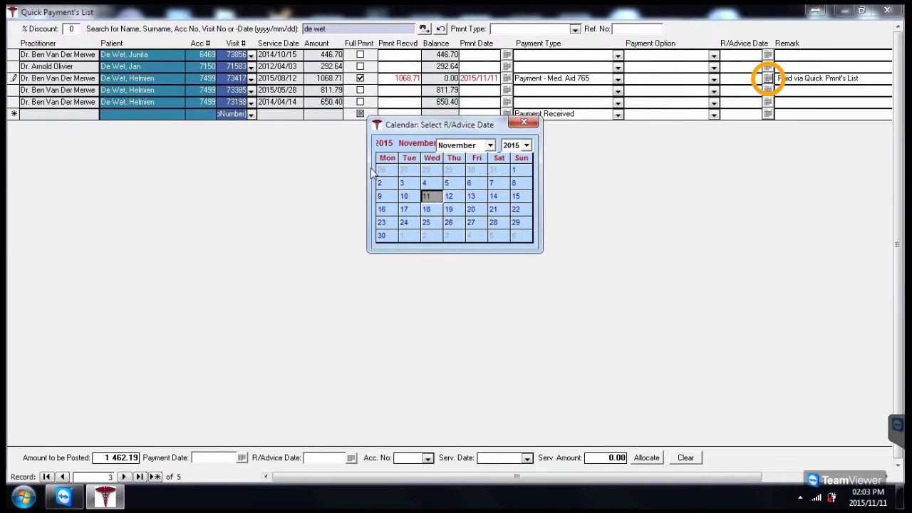
click(426, 196)
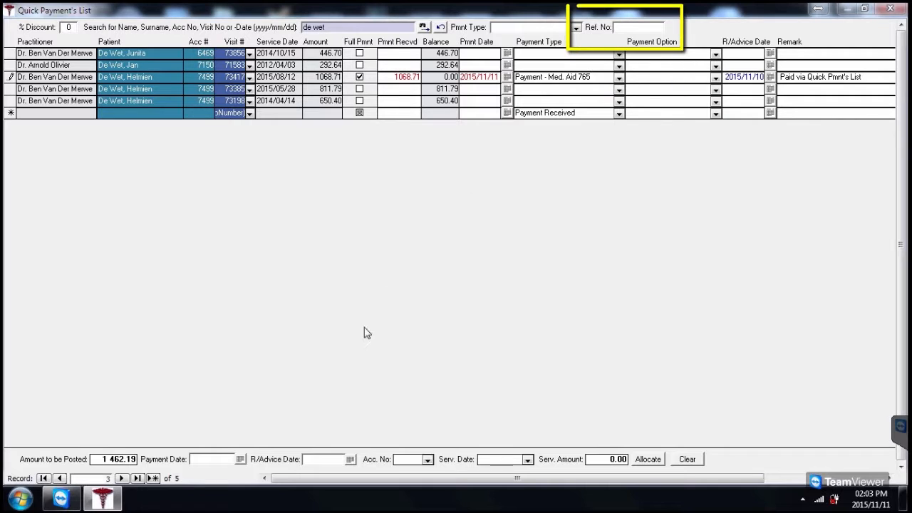
Default to reference 765 and Payment - Med. Aid, then fully pay the 2015/05/28 visit.
text(765)
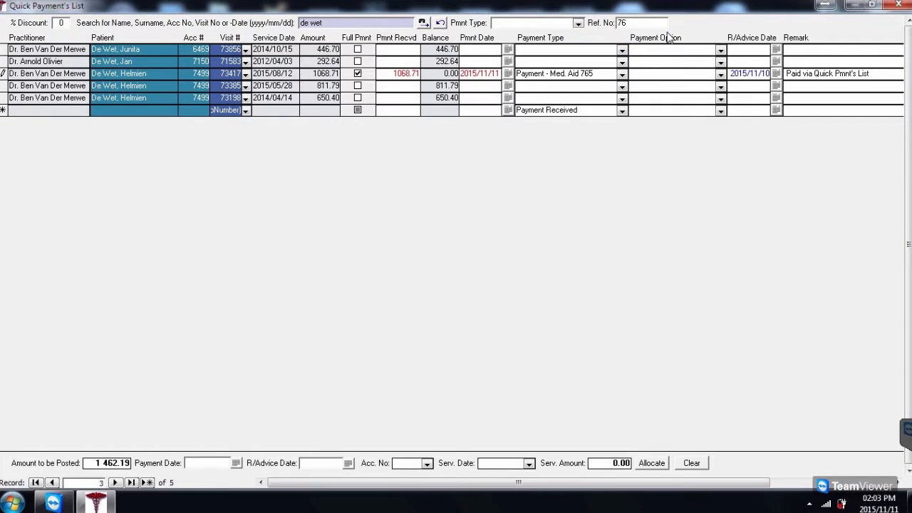
click(578, 23)
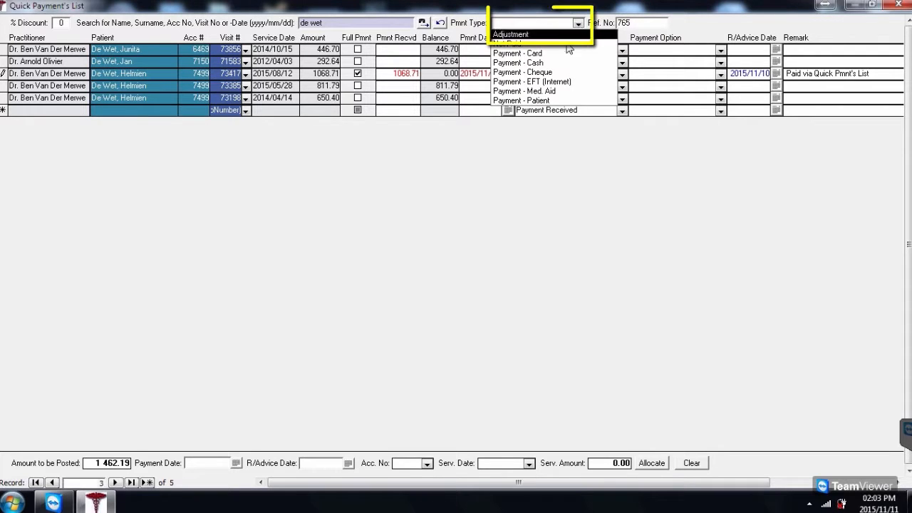
click(542, 91)
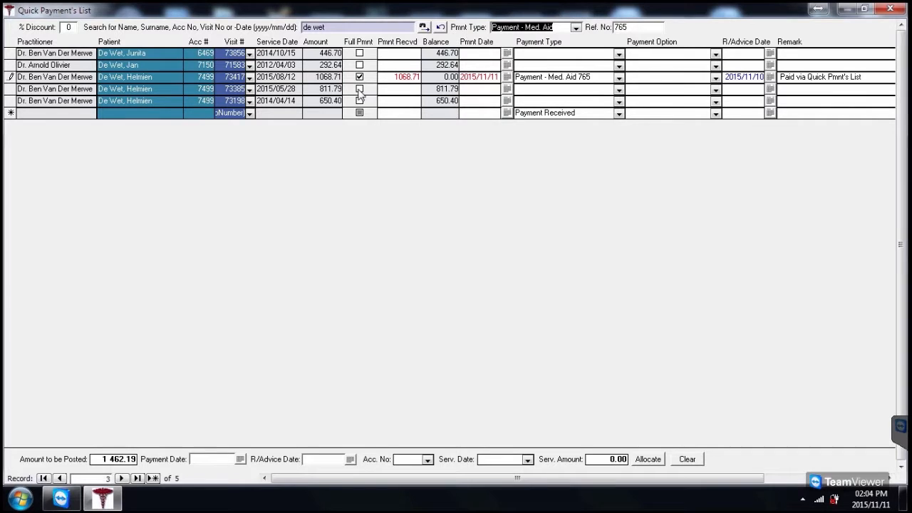
click(360, 89)
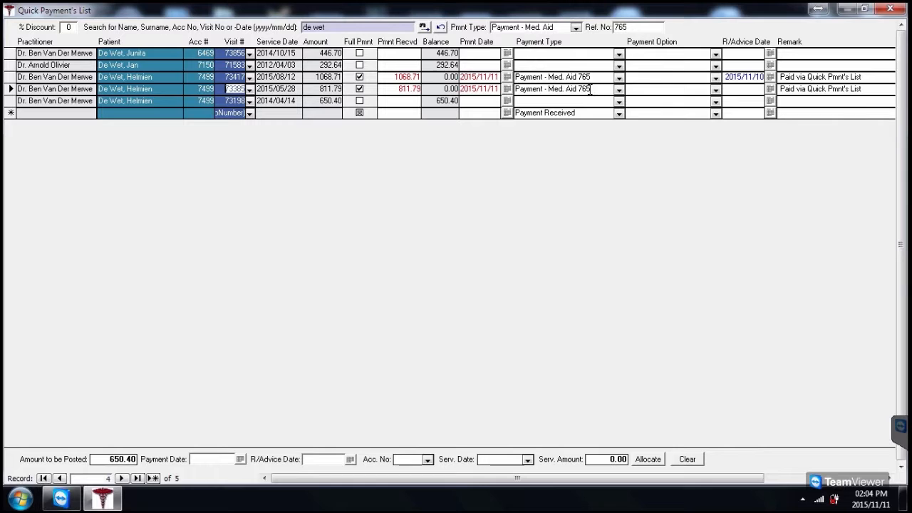
Set the row, payment and default R/Advice dates to 2015/11/10; fully pay the 2014/04/14 visit.
click(770, 89)
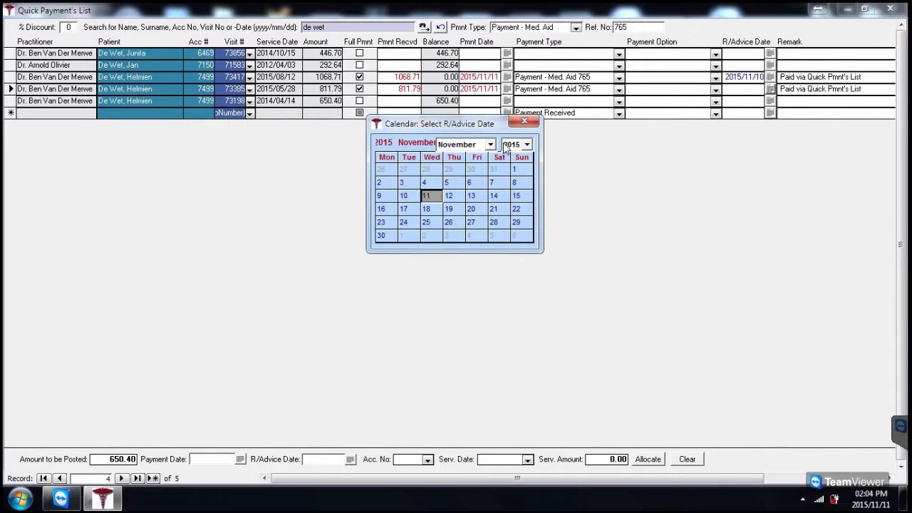
click(403, 196)
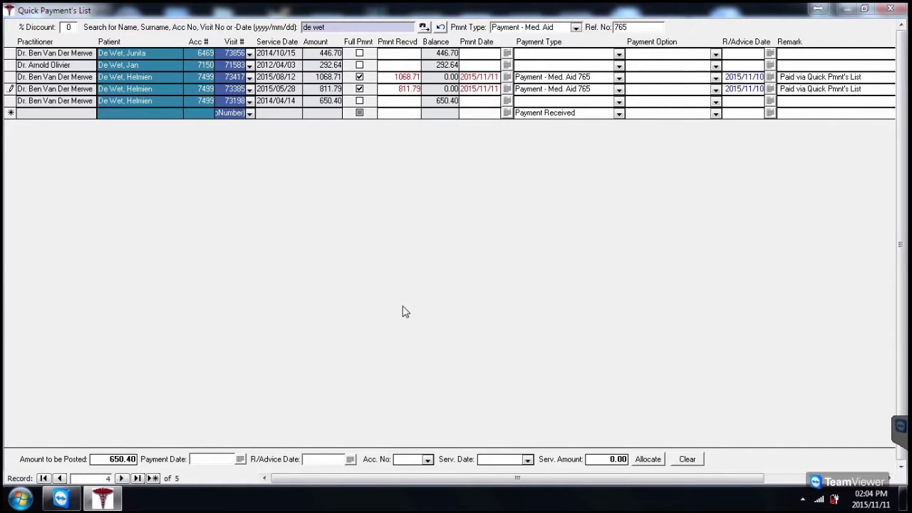
click(240, 460)
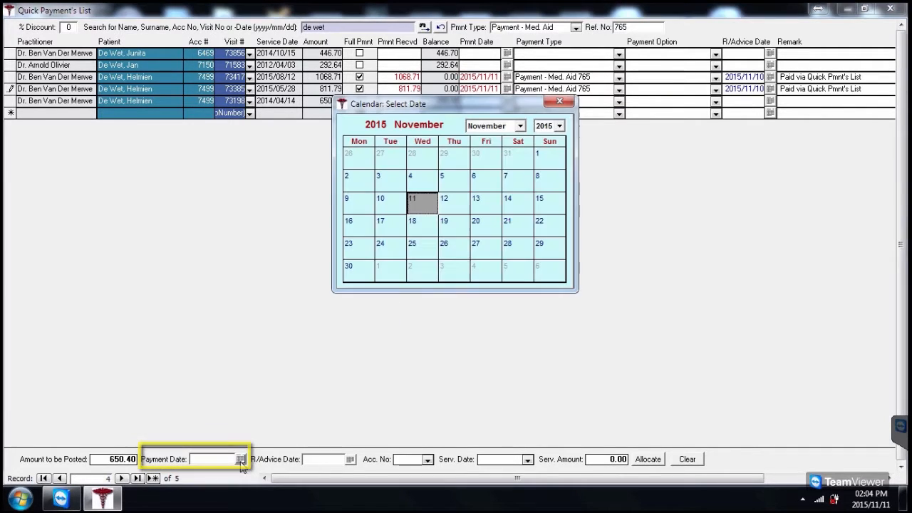
click(383, 205)
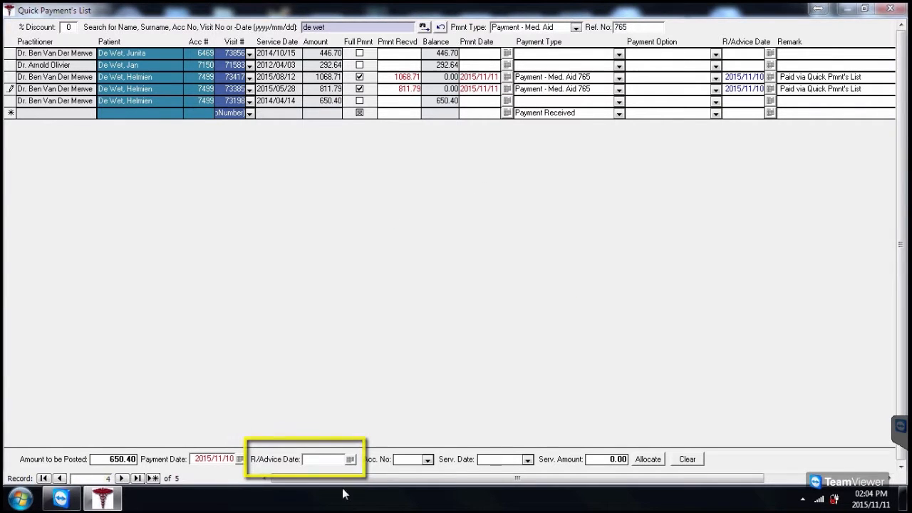
click(350, 459)
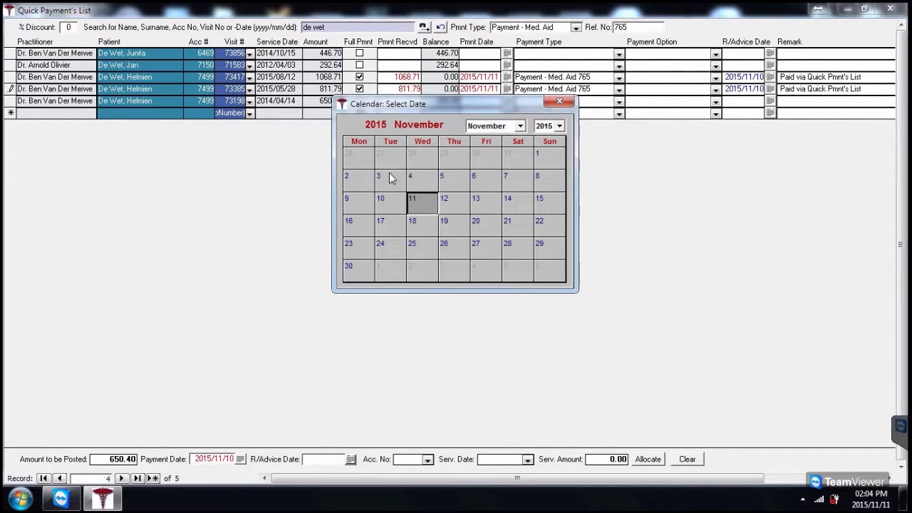
click(390, 202)
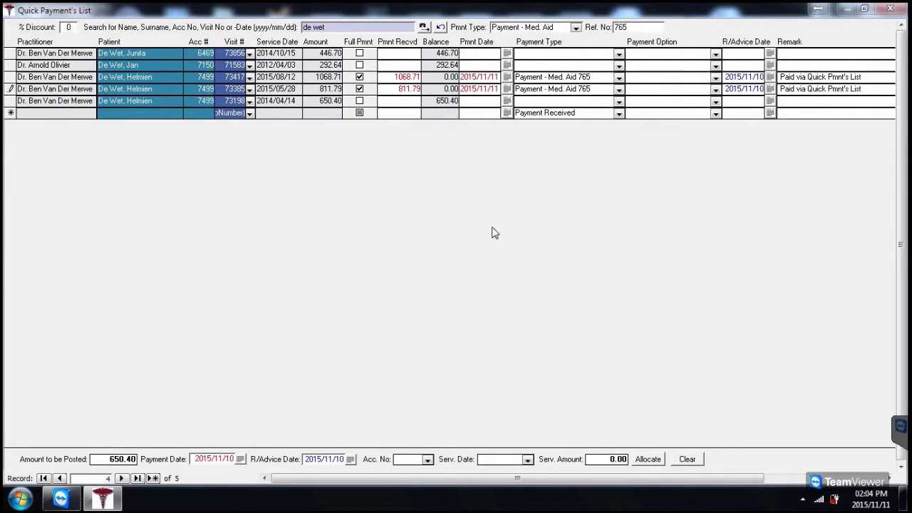
click(359, 101)
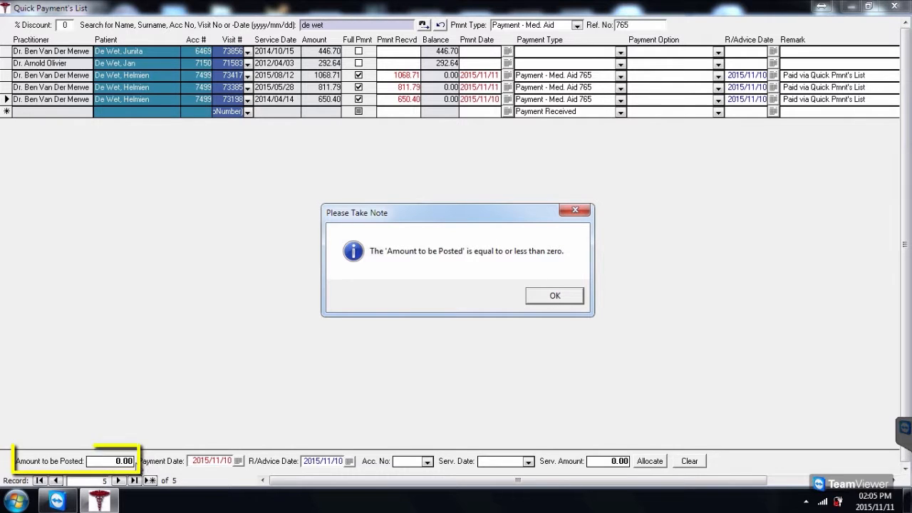
Dismiss the notice and fully pay the 2015/08/12, 2015/05/28 and 2014/04/14 visits again.
click(571, 297)
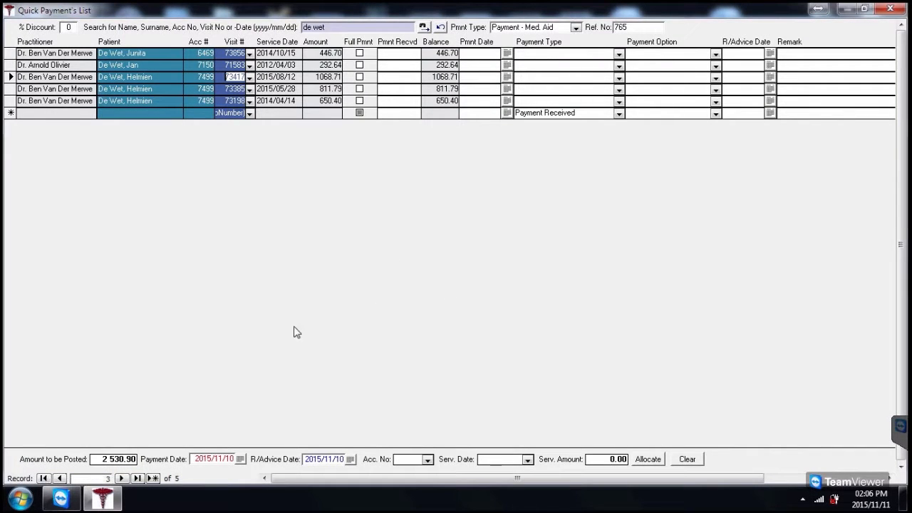
click(95, 459)
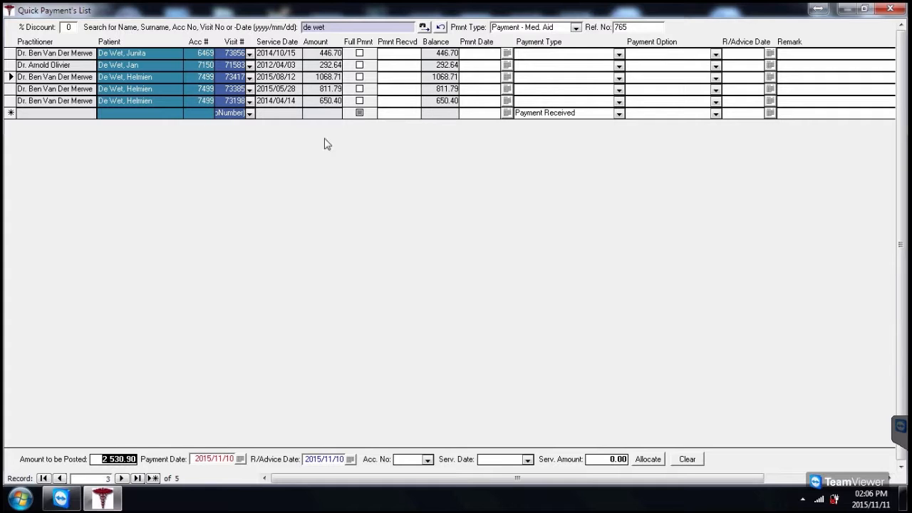
click(360, 77)
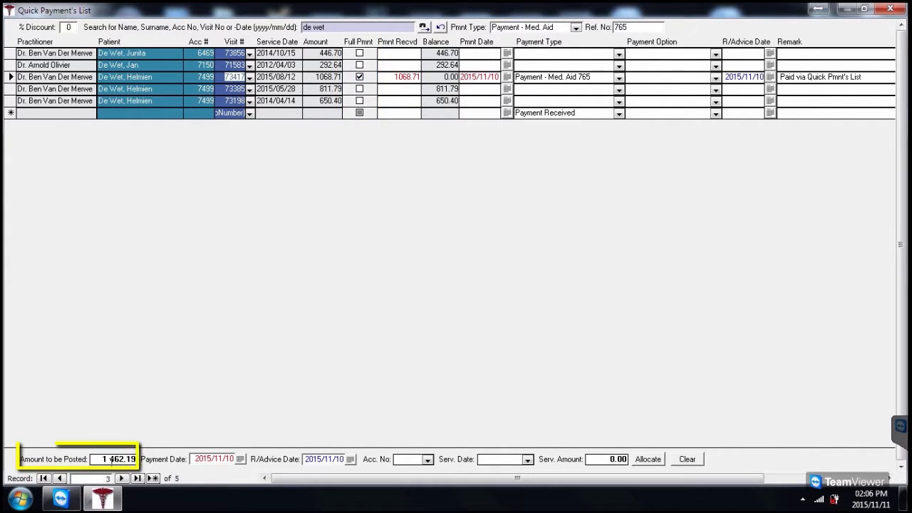
drag(103, 459, 137, 459)
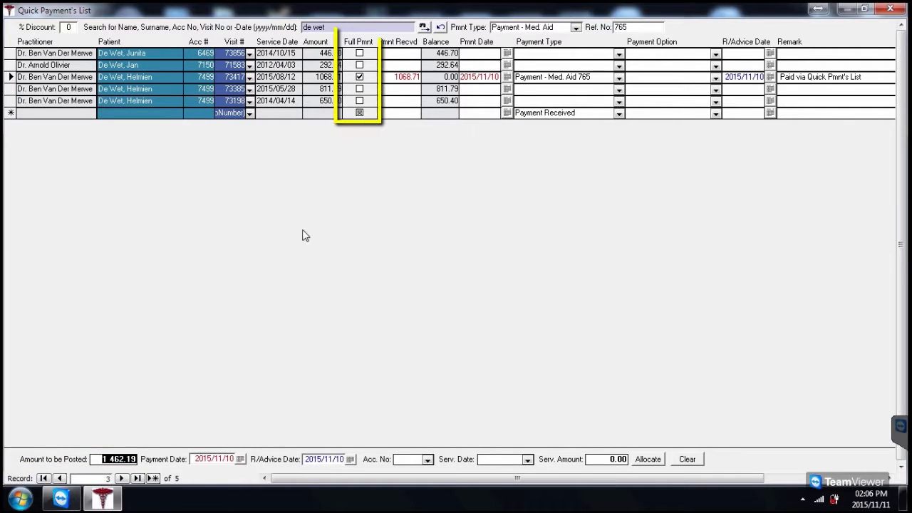
click(359, 89)
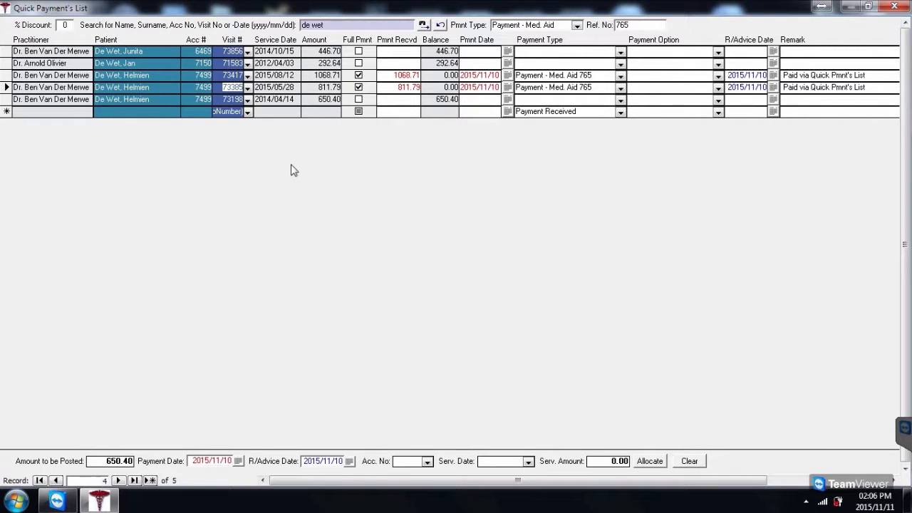
click(359, 100)
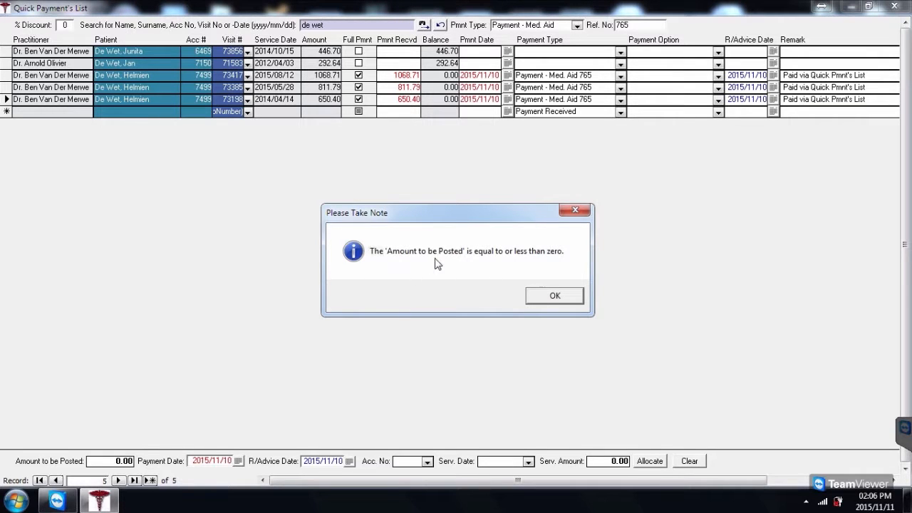
Dismiss the notice, choose Payment - Med. Aid and enter 2 530.90 to be posted.
click(554, 295)
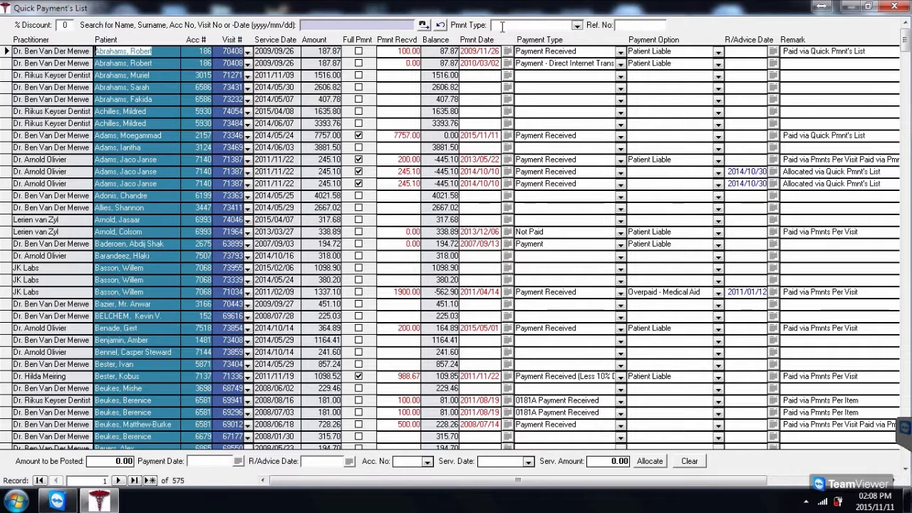
click(577, 26)
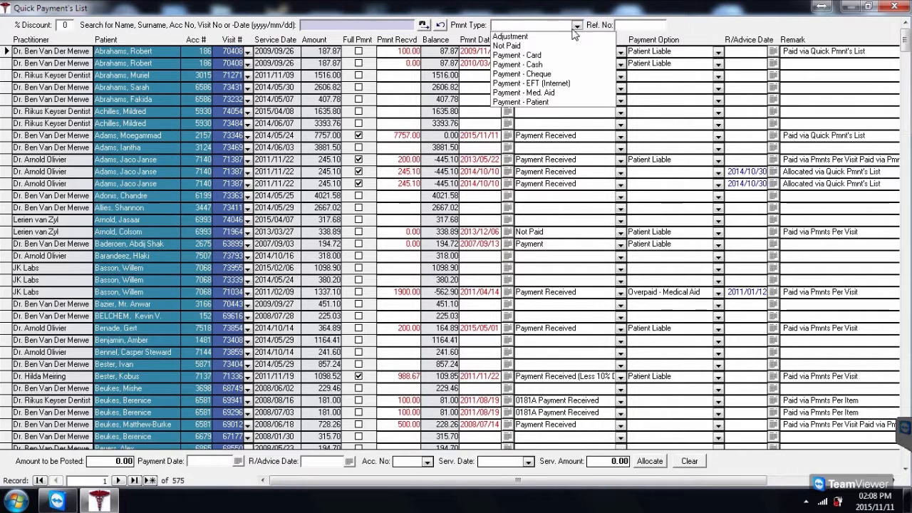
click(550, 94)
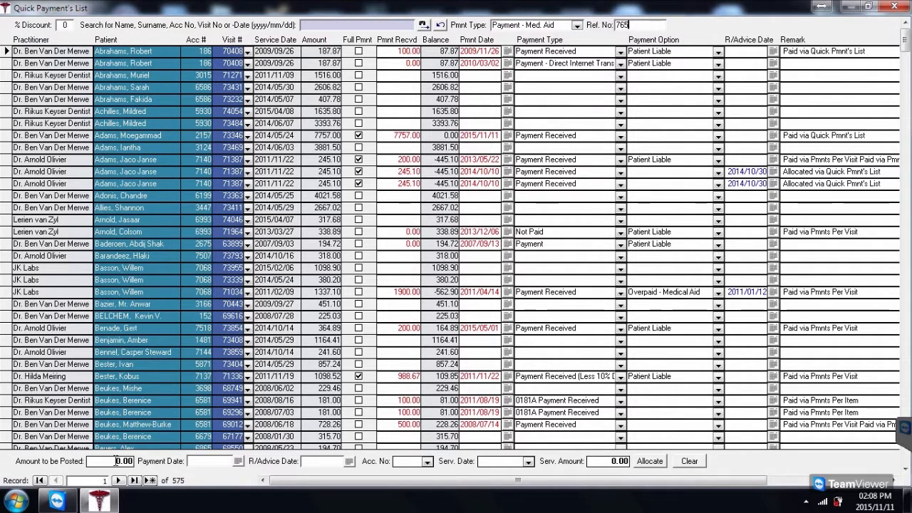
text(2 530.90)
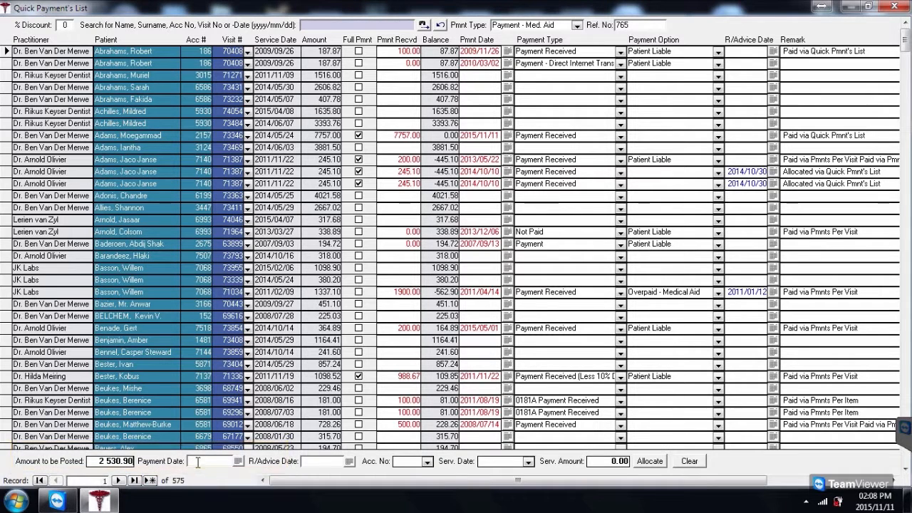
Set the payment date to 2015/11/10 and the R/Advice date to 2015/11/03.
click(238, 461)
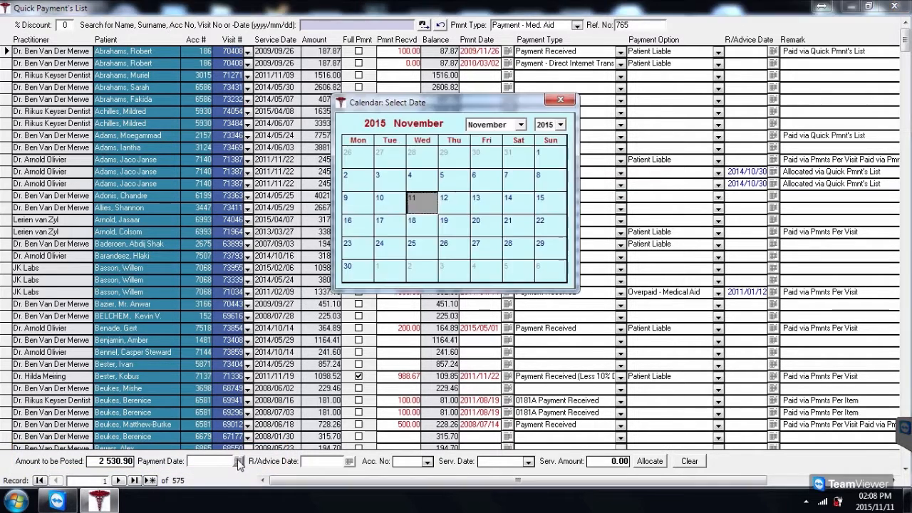
click(373, 197)
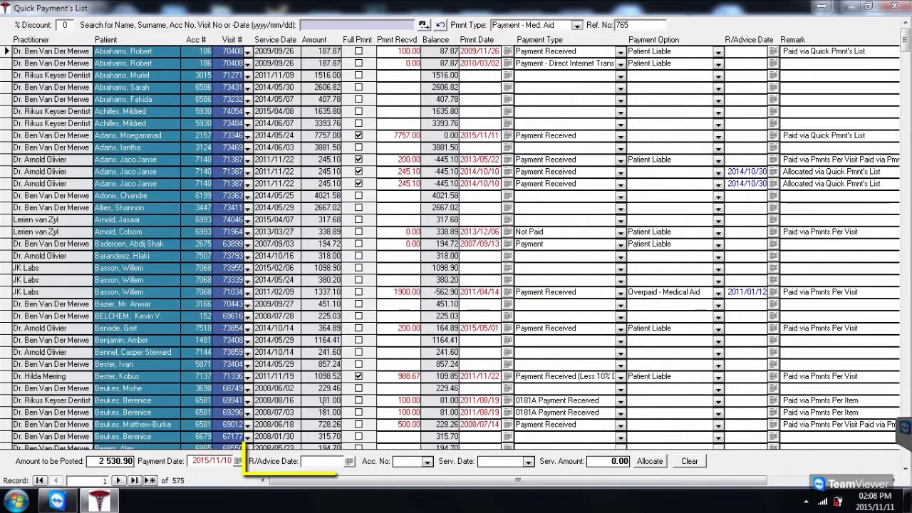
click(348, 461)
click(385, 177)
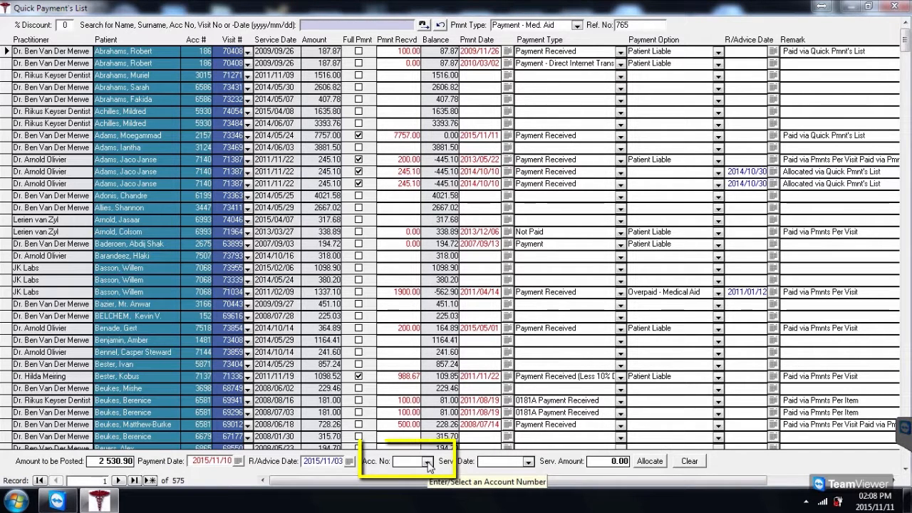
Enter the patient's account number and pick the 2014/04/14 visit, showing 650.40.
click(428, 462)
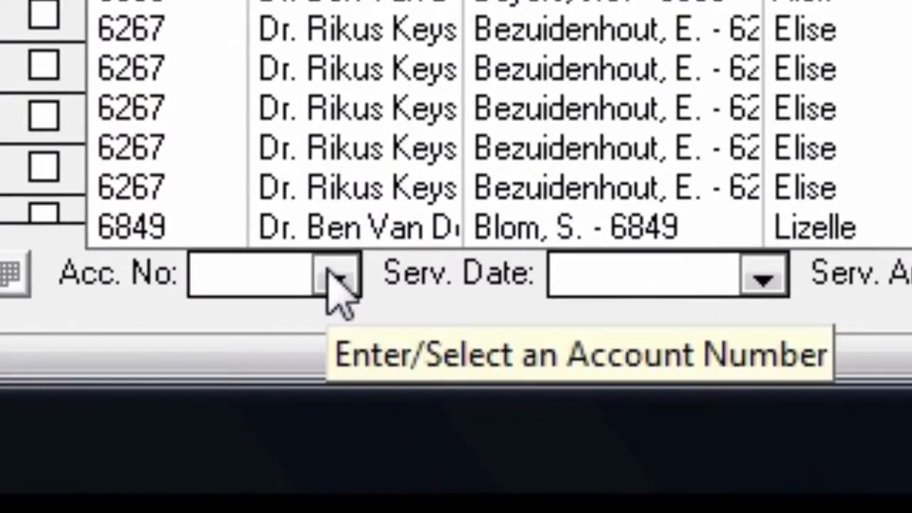
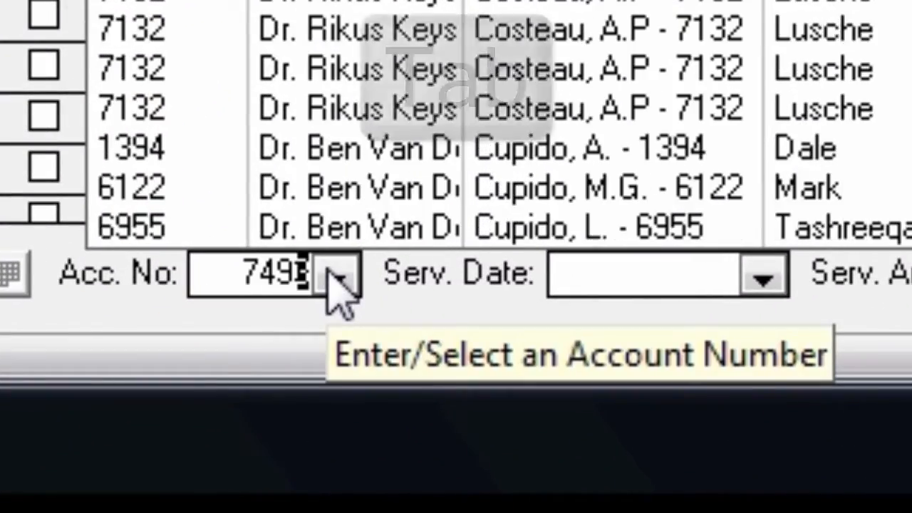
key(Tab)
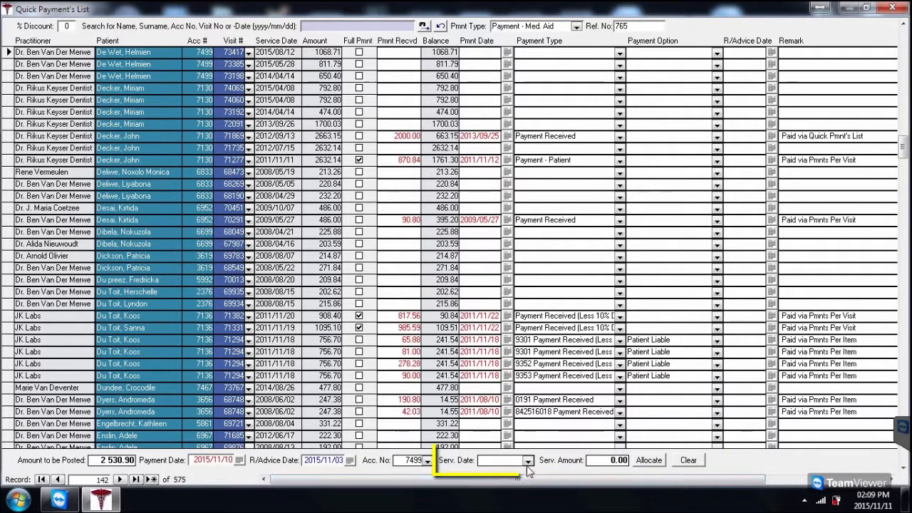
click(762, 279)
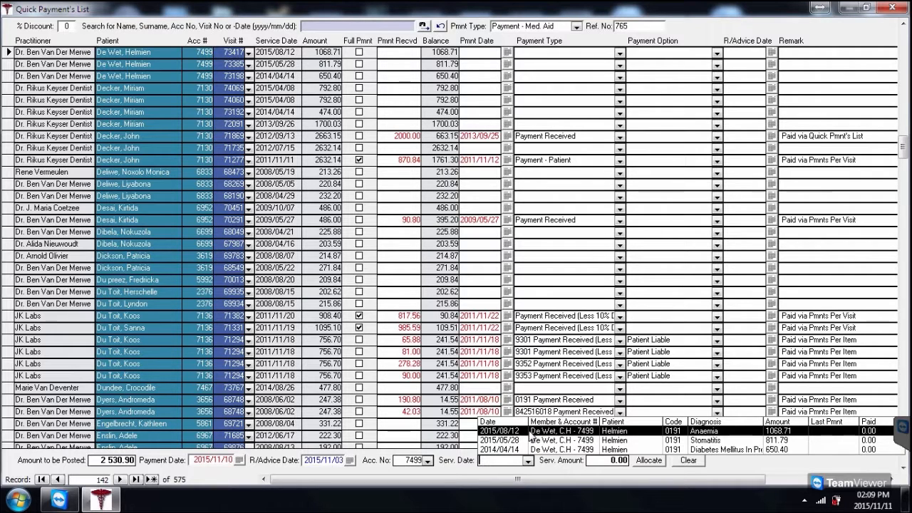
click(531, 450)
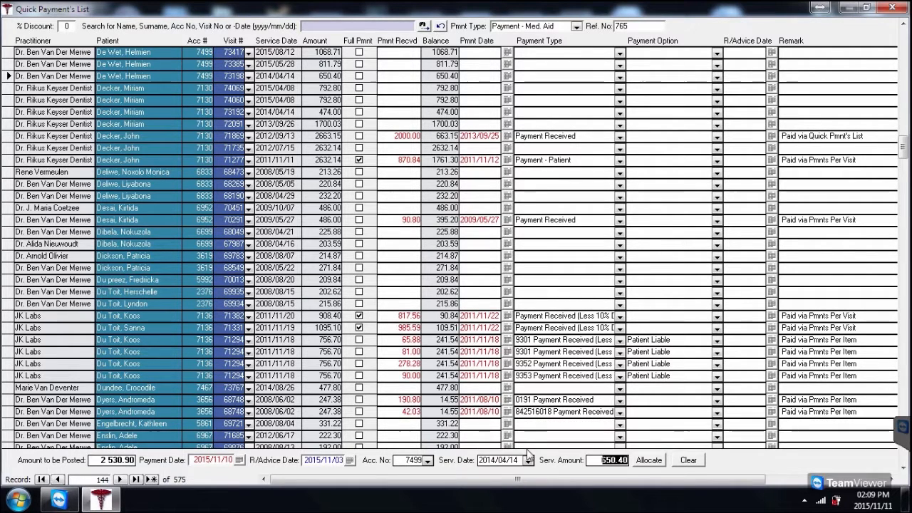
Allocate and confirm 650.40 against the 2014/04/14 visit, leaving 1 880.50.
click(648, 463)
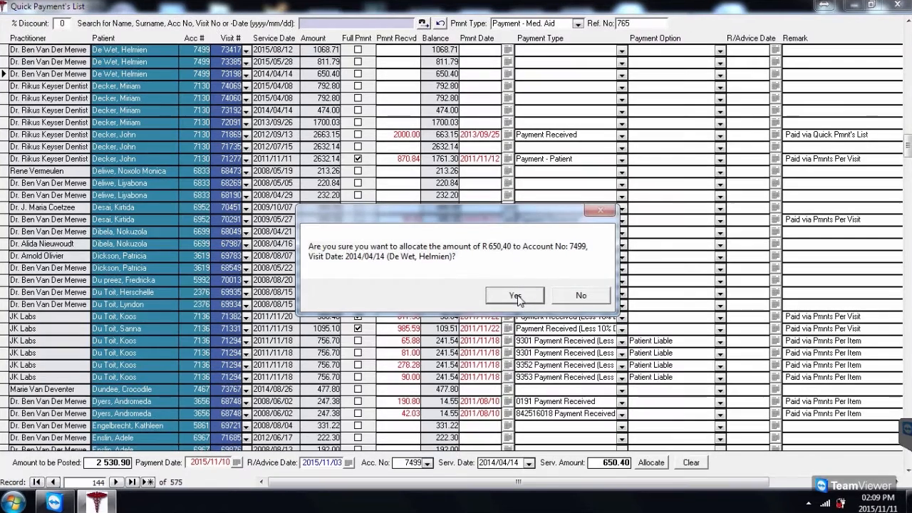
click(515, 295)
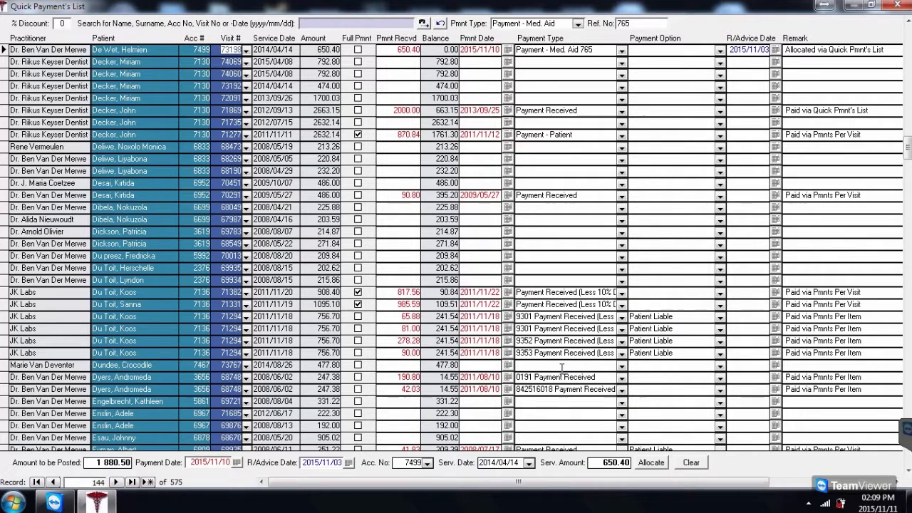
click(530, 463)
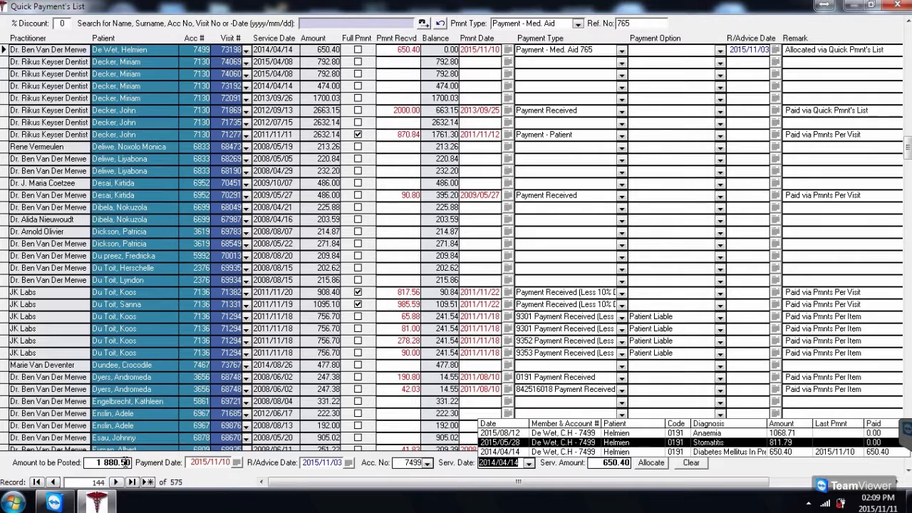
Allocate 800.00 to the 2015/05/28 visit, leaving 11.79 owing and 1 080.50 to post.
click(520, 442)
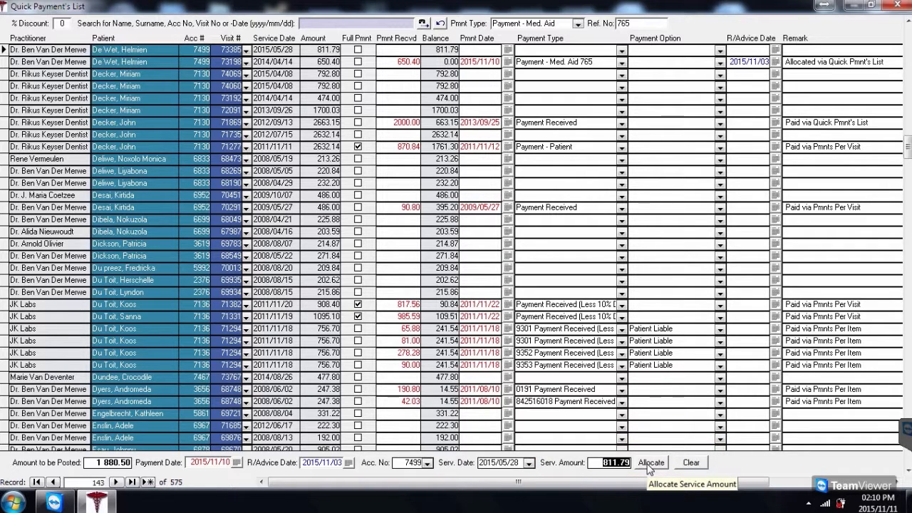
drag(605, 463, 632, 459)
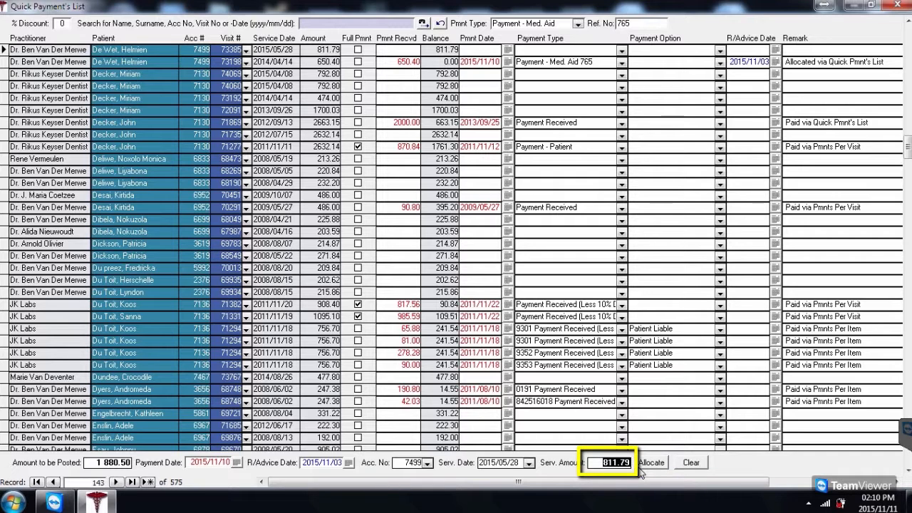
text(800)
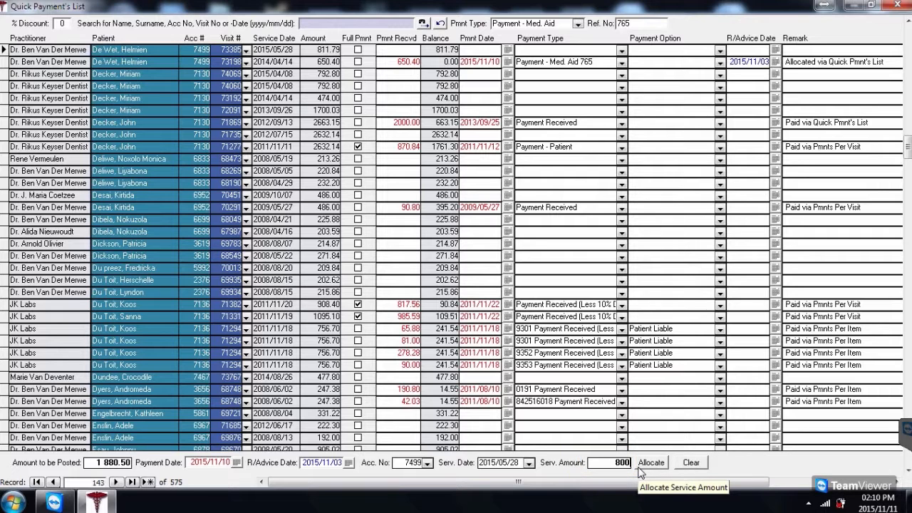
click(640, 466)
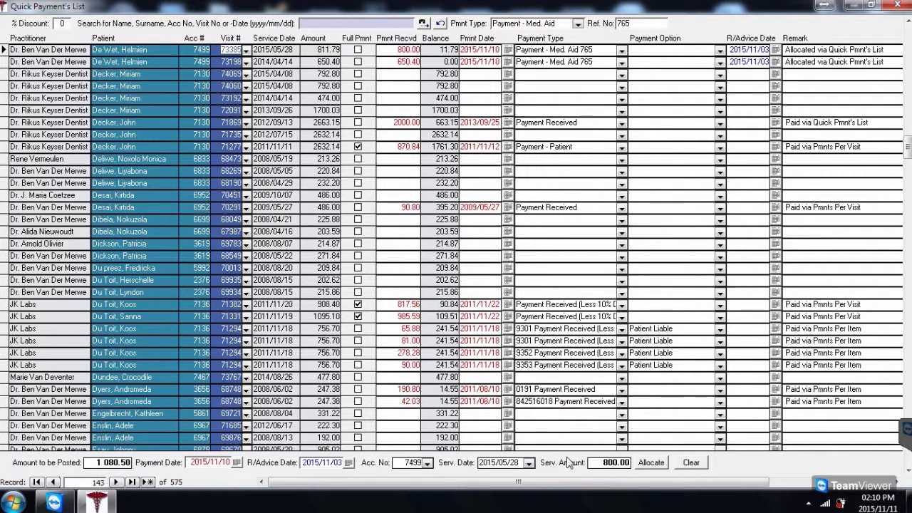
click(529, 462)
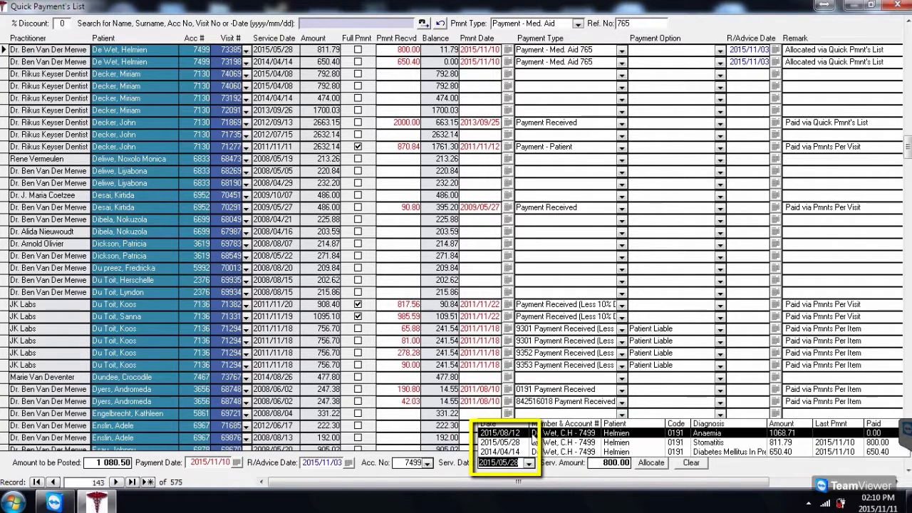
Allocate 1000.00 to the 2015/08/12 visit, leaving a 68.71 balance and 80.50 unposted.
click(536, 433)
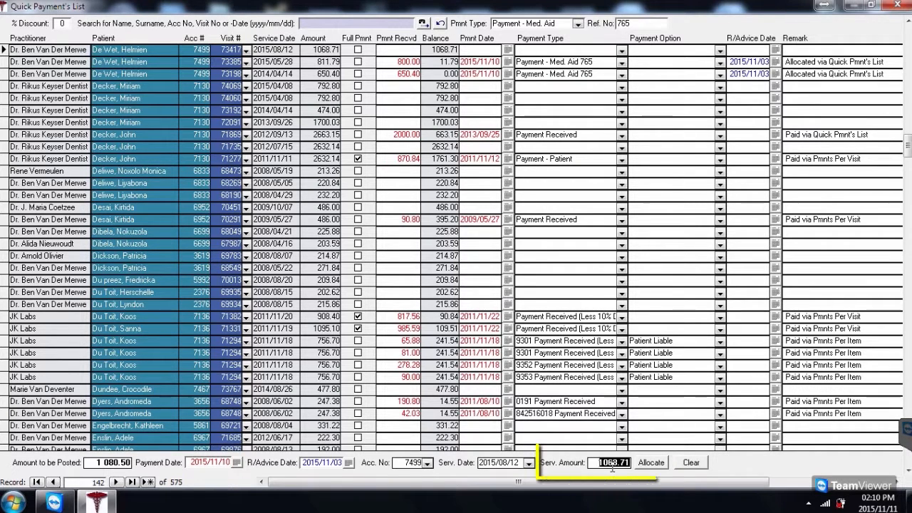
text(1000)
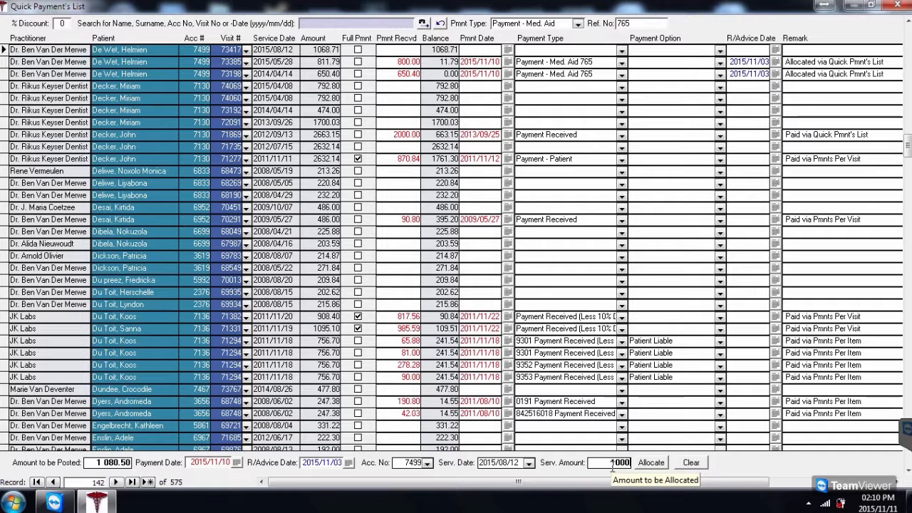
click(650, 463)
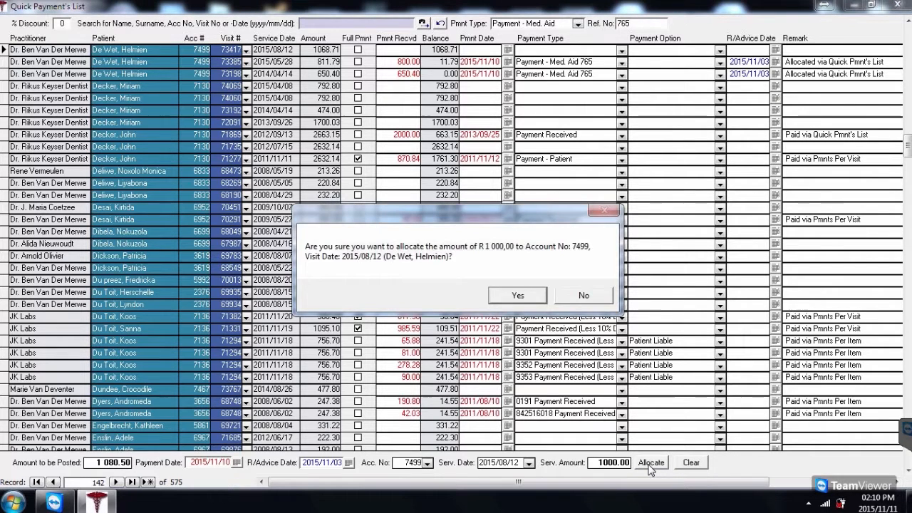
click(518, 295)
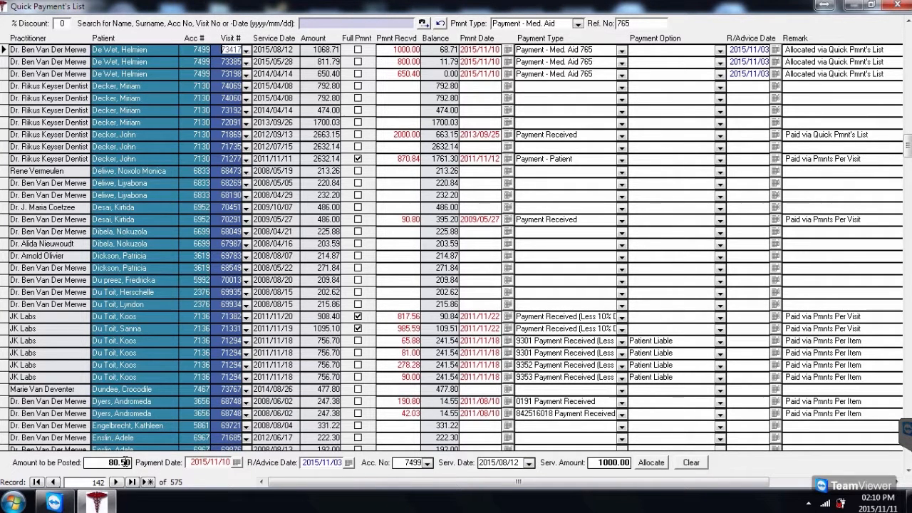
click(111, 463)
Close the Quick Payment's List despite 80.50 unposted, then reopen it with a 0.00 amount.
click(898, 7)
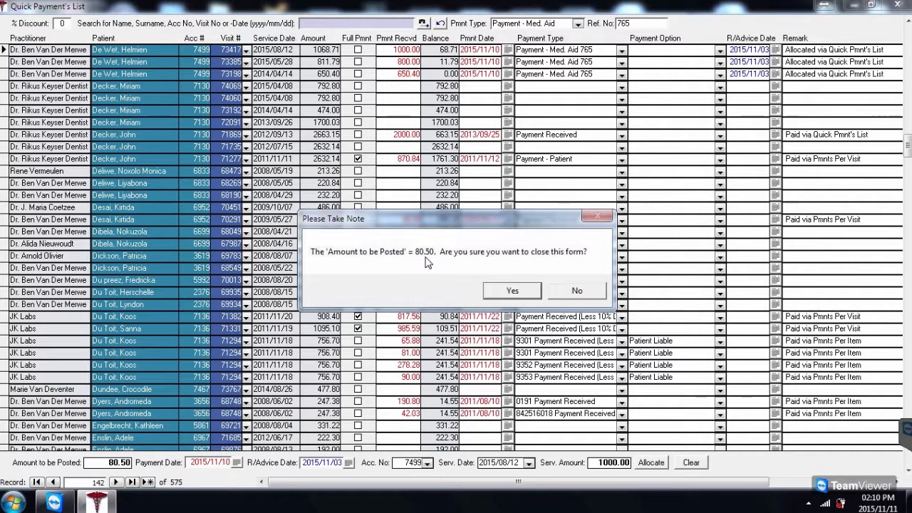
click(529, 295)
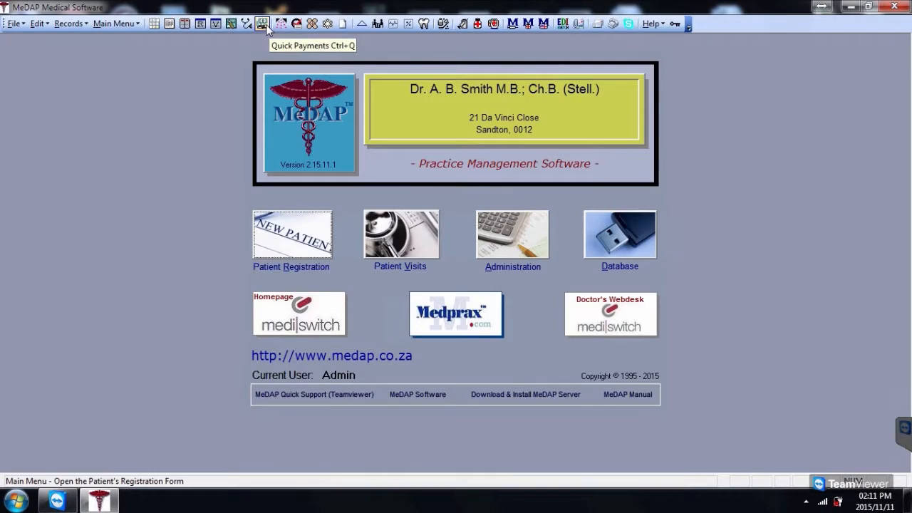
click(263, 25)
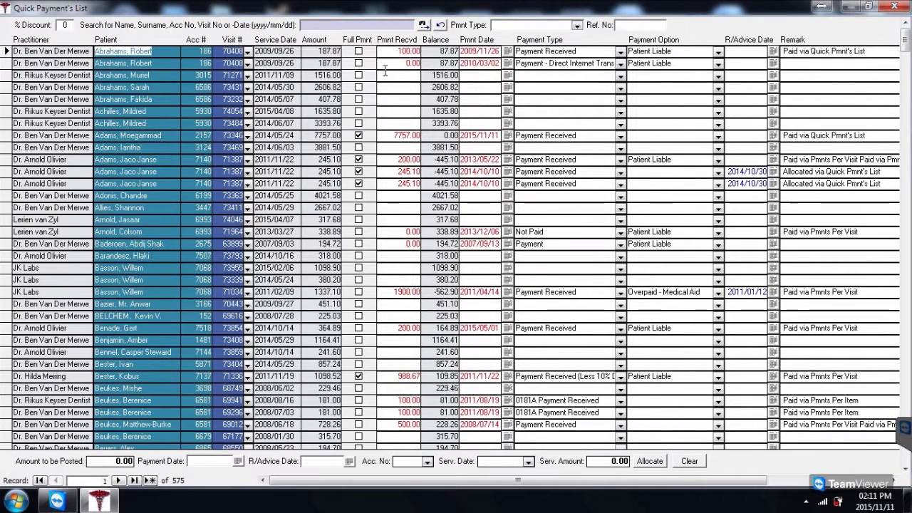
click(377, 25)
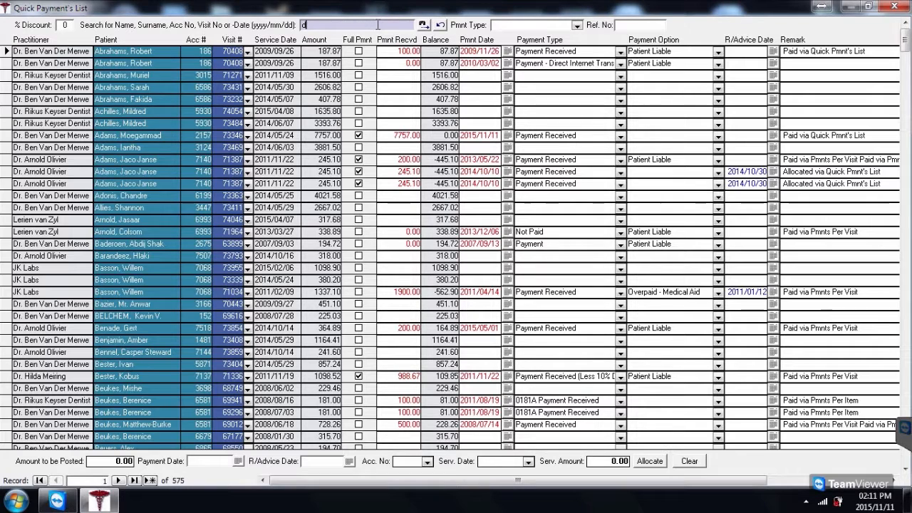
Search for the patient by surname and mark the 2015/08/12 and 2015/05/28 payments Patient Liable.
text(de wet)
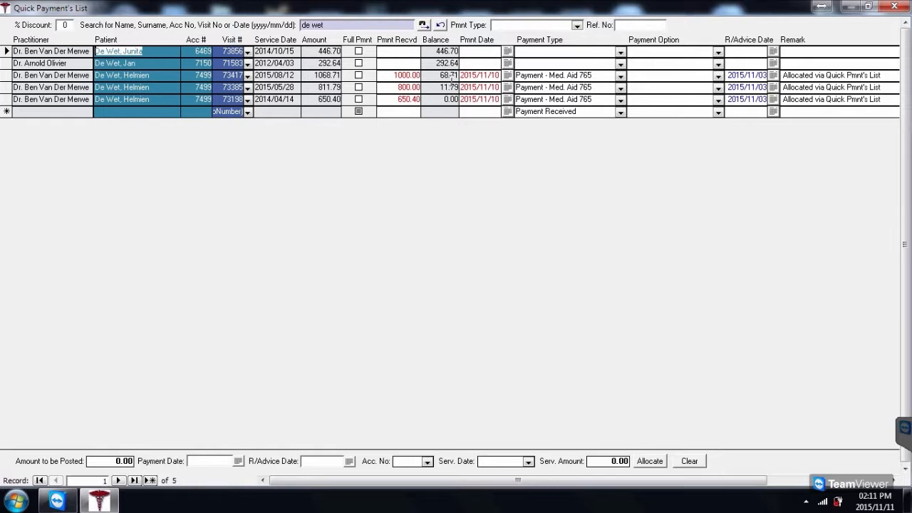
drag(441, 74, 462, 75)
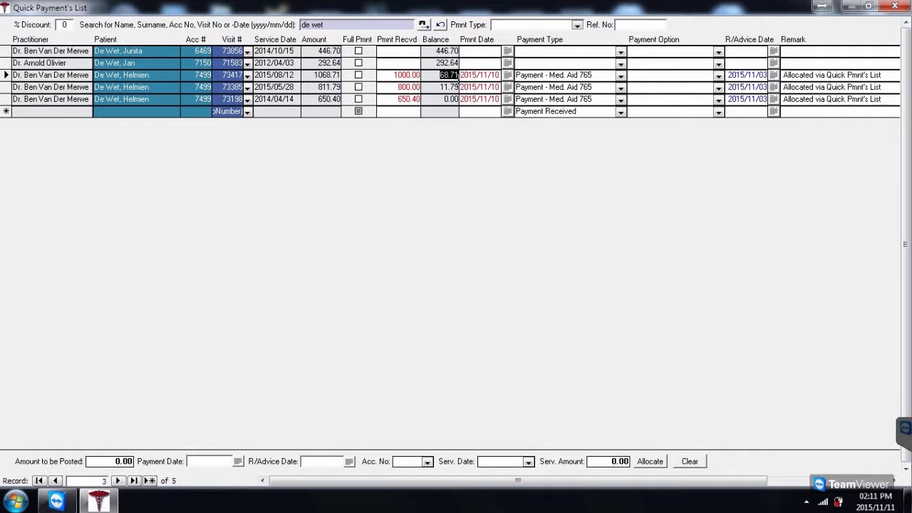
click(718, 76)
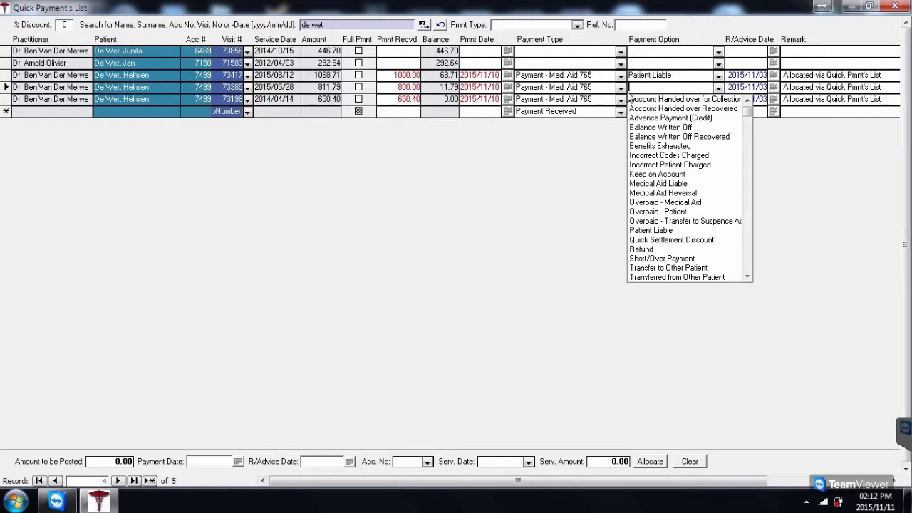
click(670, 231)
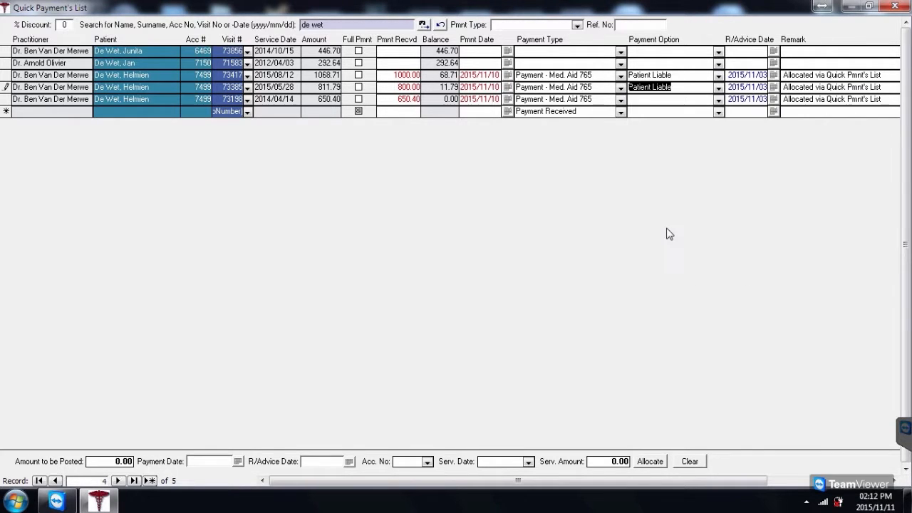
click(680, 89)
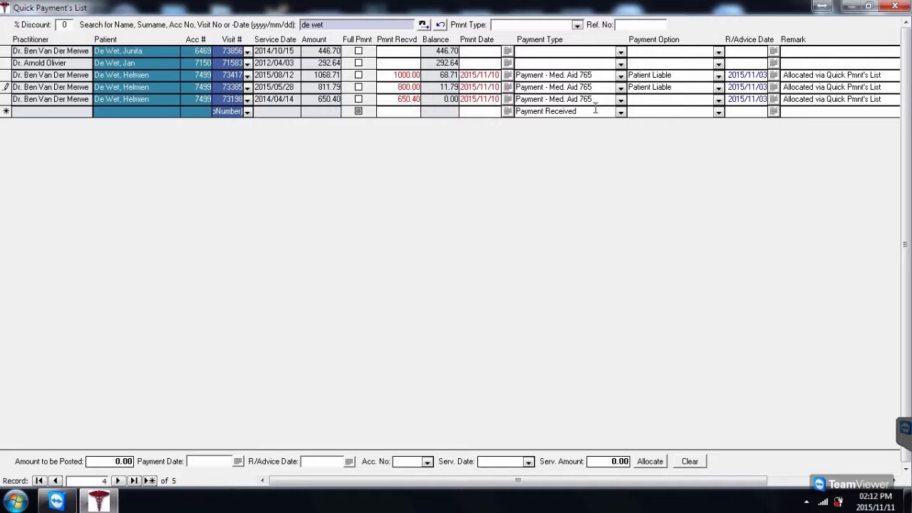
Close and reopen the Quick Payment's List, then search by the patient's account number.
click(894, 7)
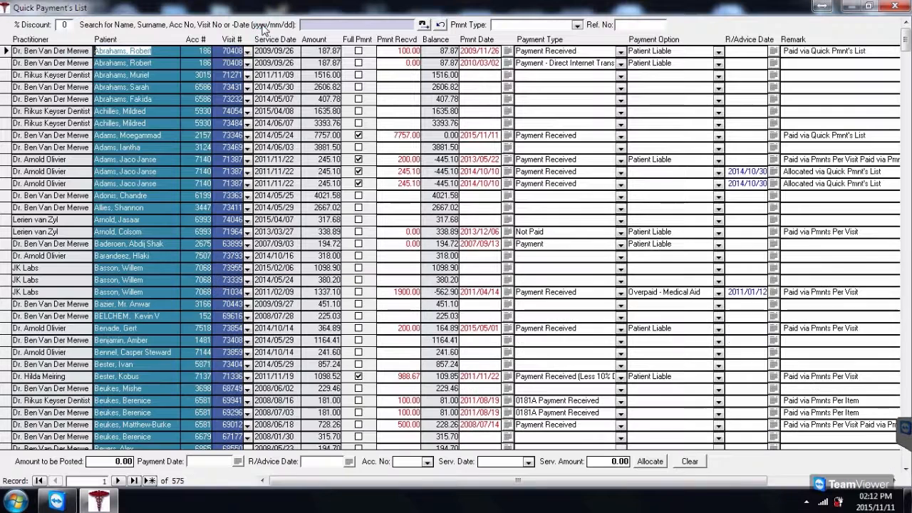
click(261, 23)
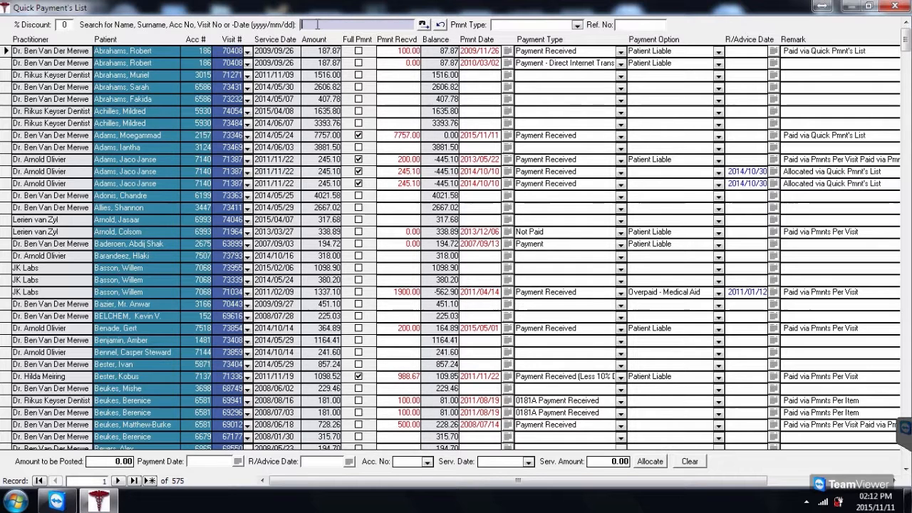
key(Return)
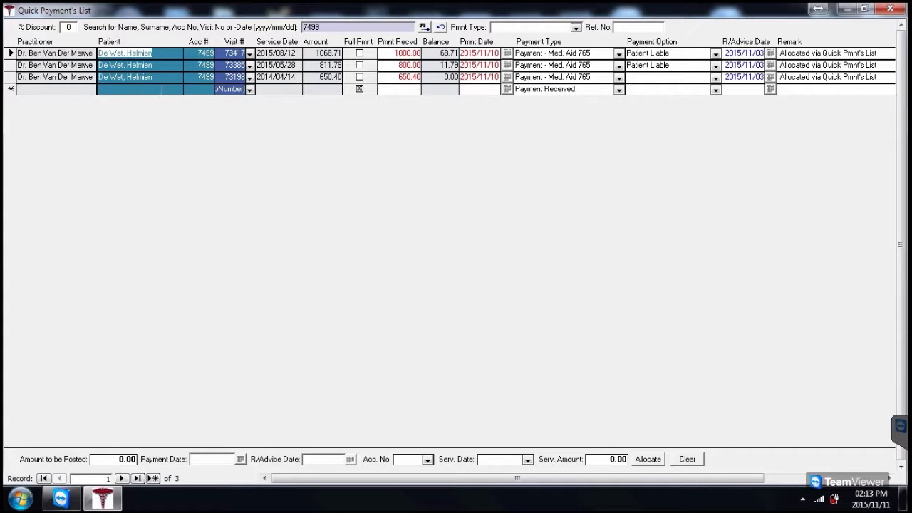
Add a 68.71 payment against visit 73417 (2015/08/12), bringing its balance to 0.00.
click(78, 90)
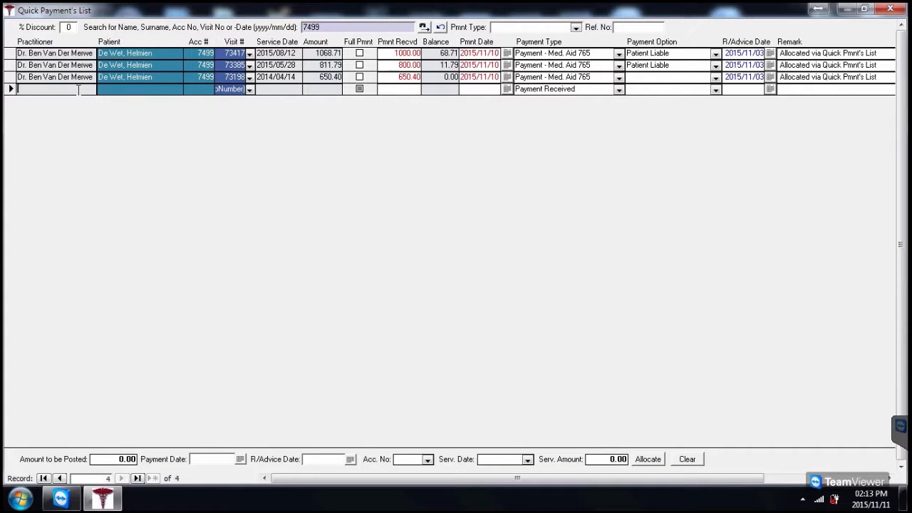
click(249, 90)
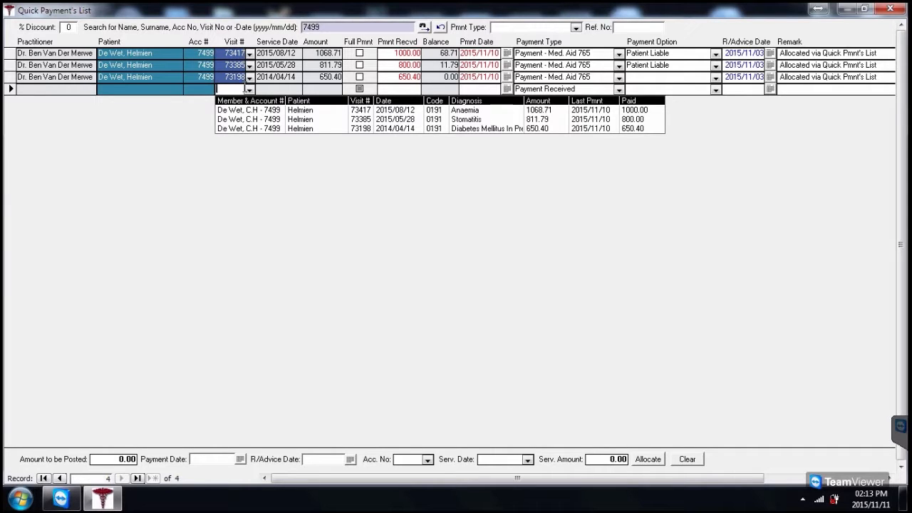
click(368, 111)
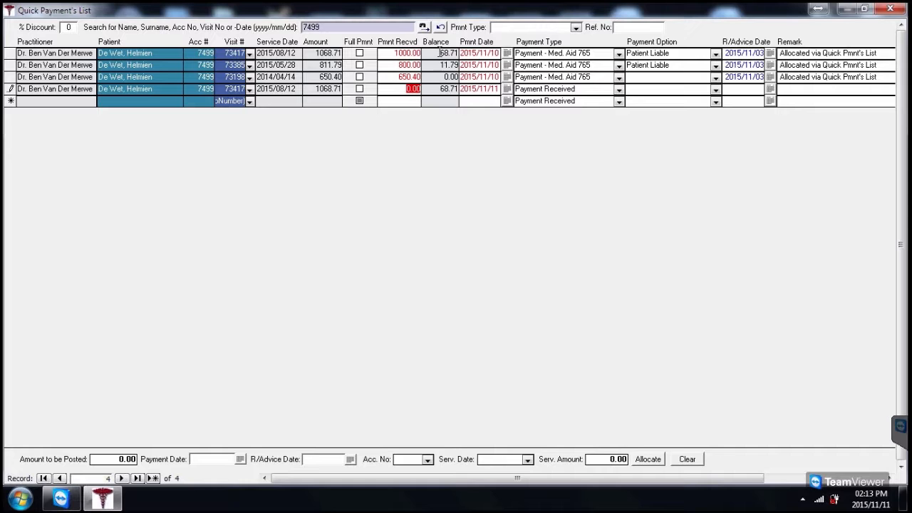
key(BackSpace)
text(68.71)
key(Return)
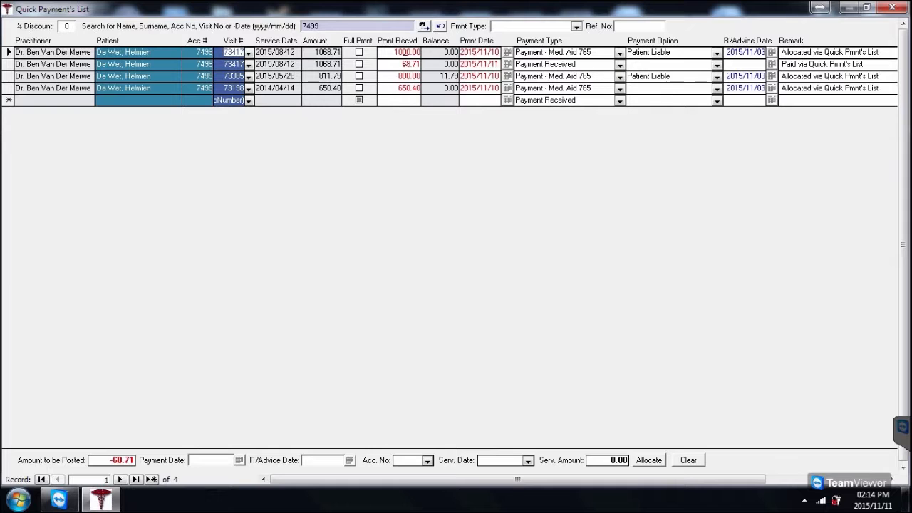
Change the 68.71 payment's type from Payment Received to Payment - Patient.
click(619, 65)
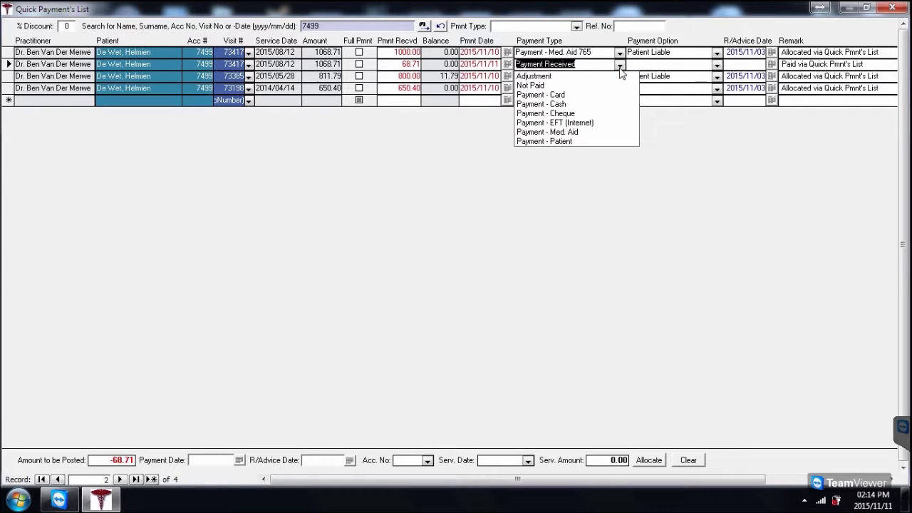
click(572, 141)
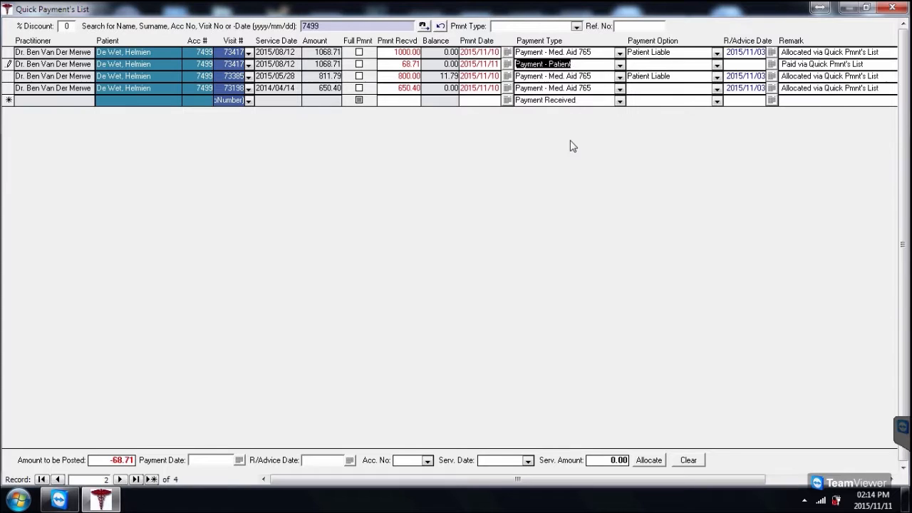
click(674, 52)
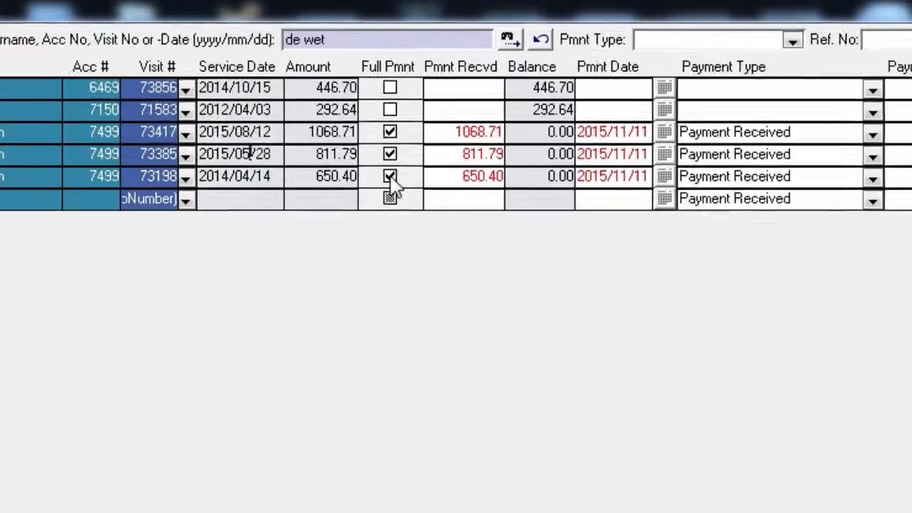
Untick Full Pmnt to remove the full payment, confirming the removal.
click(359, 100)
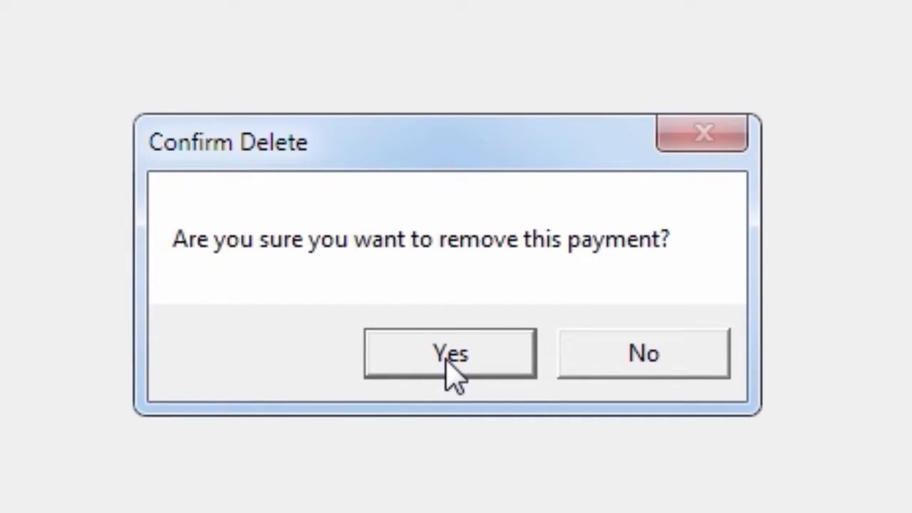
click(449, 360)
key(Return)
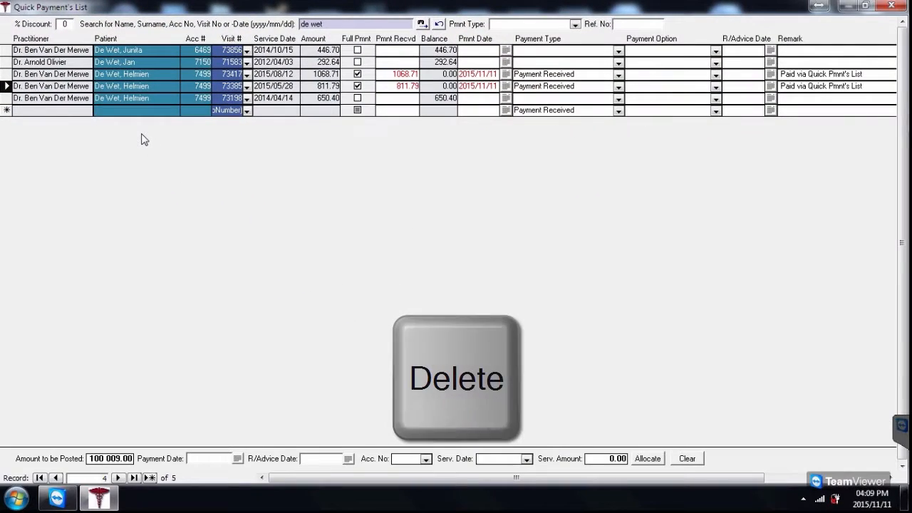
Delete and archive the 2015/05/28 visit's payment, then close the Quick Payment's List.
key(Delete)
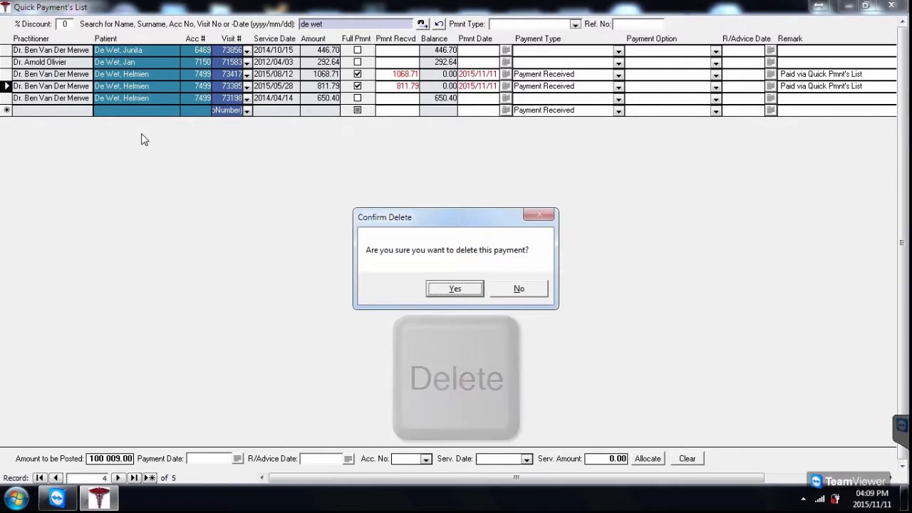
click(454, 288)
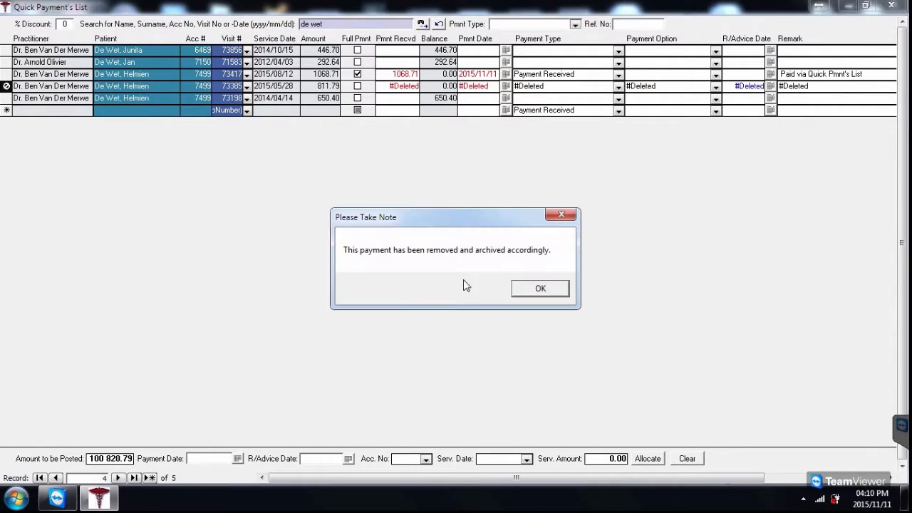
click(520, 290)
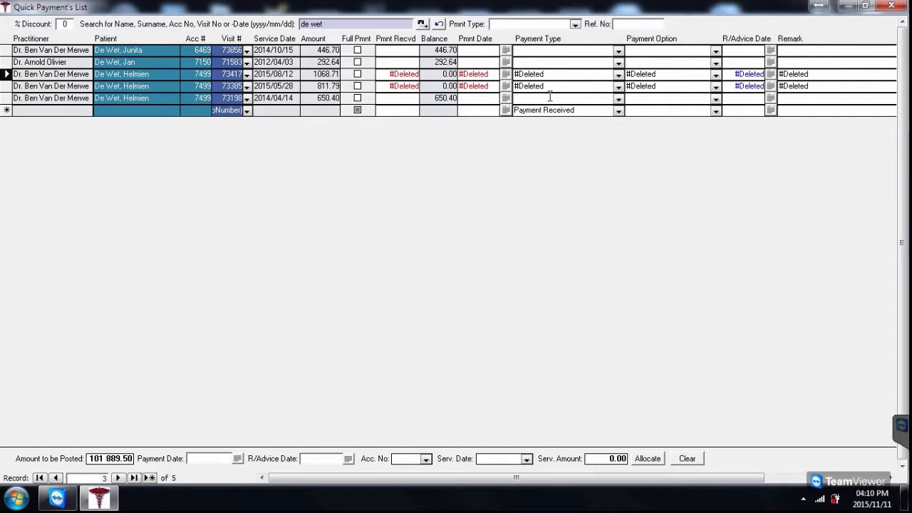
click(891, 7)
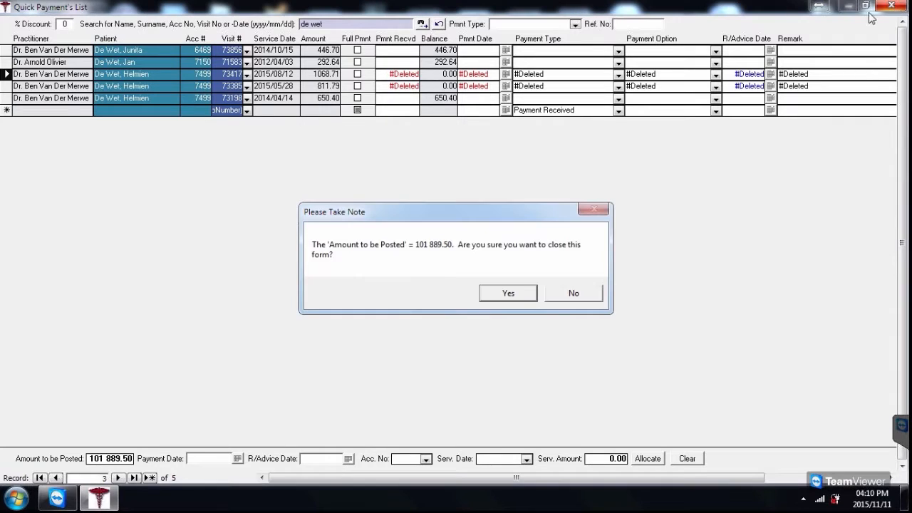
Confirm closing the payment list and look up the patient's visit in Patient Visits.
click(508, 293)
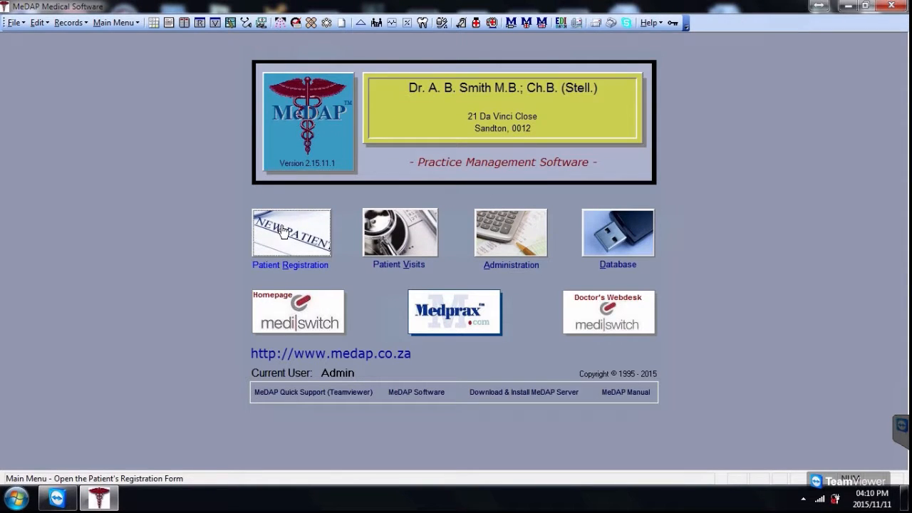
click(392, 238)
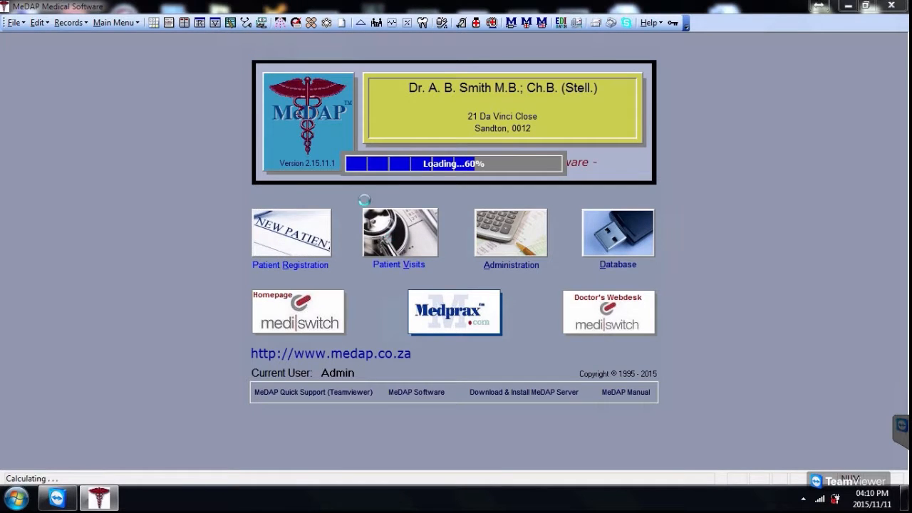
click(520, 76)
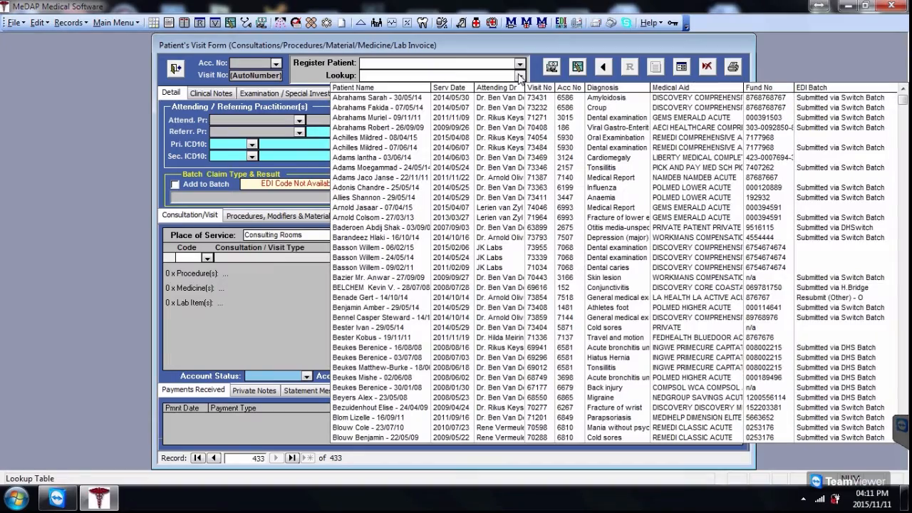
text(de)
key(Return)
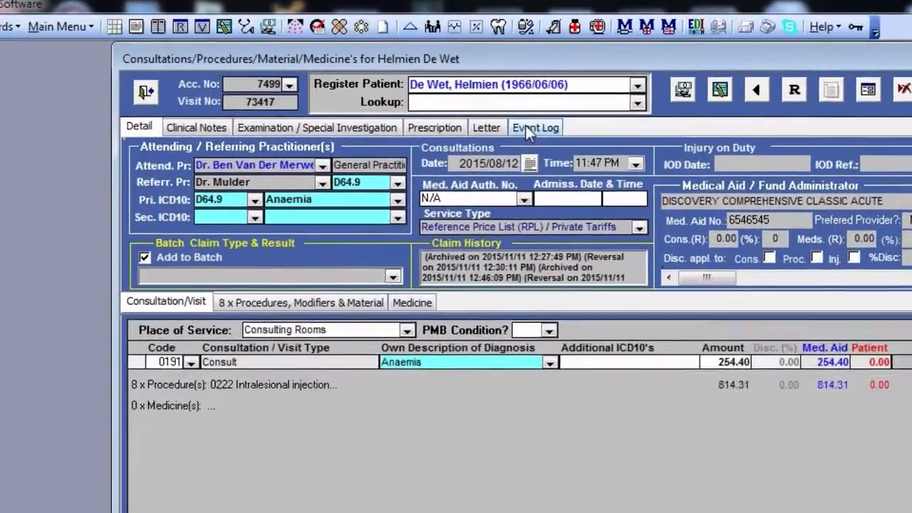
Show the 2015/08/12 visit's Event Log and scroll to the payment additions and removals.
click(443, 93)
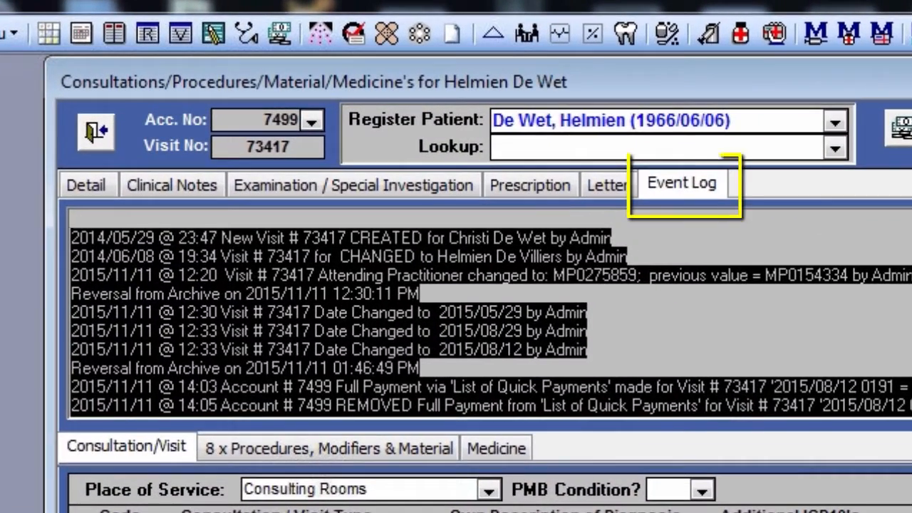
click(712, 246)
scroll(448, 383, down, 3)
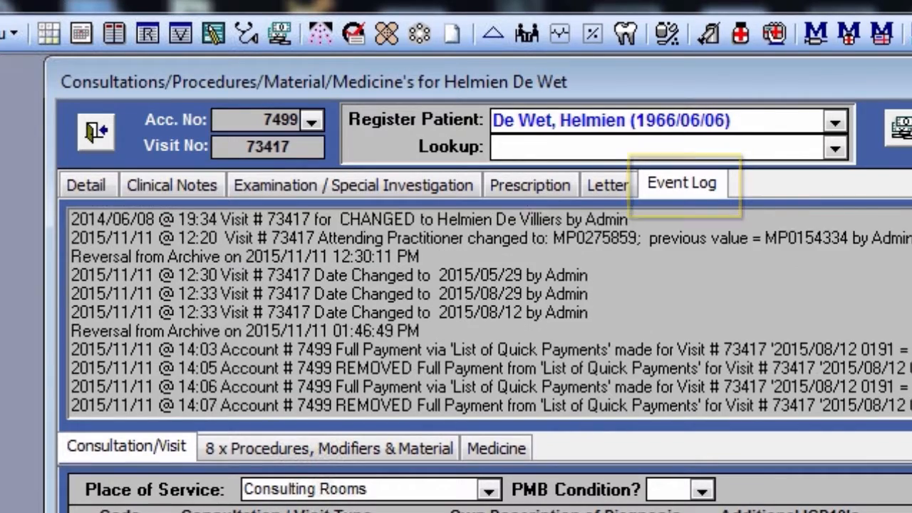